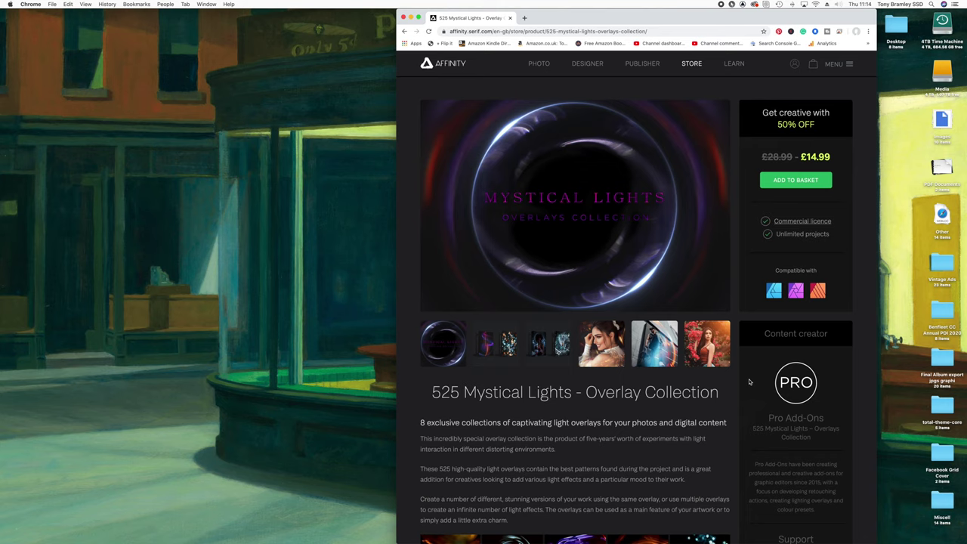
Step: Put away the Chrome store page to reveal the Affinity Downloads Finder window
key(super+w)
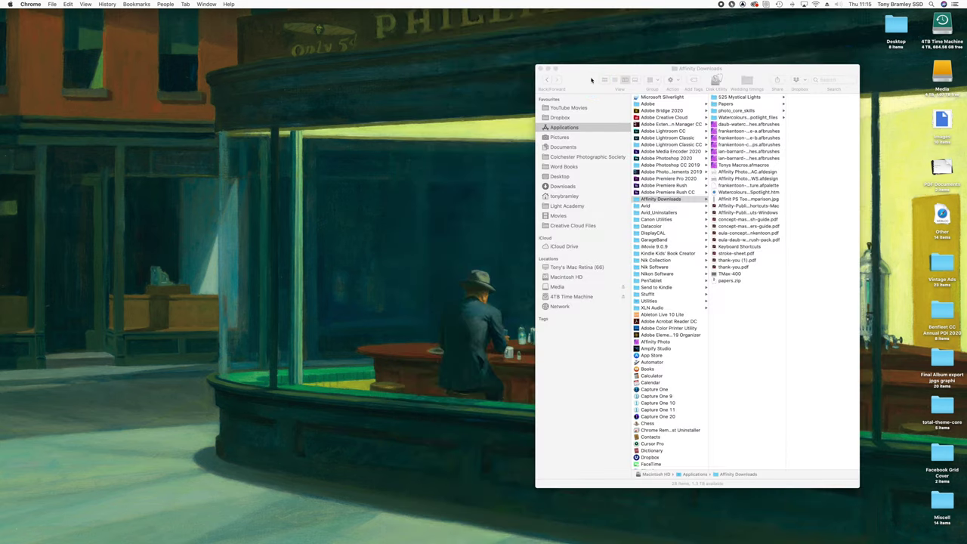
Step: Browse Finder to Affinity Downloads > 525 Mystical Lights > 1 PRISM DISTORTION, then bring up Adobe Bridge
click(597, 75)
drag(639, 186, 661, 198)
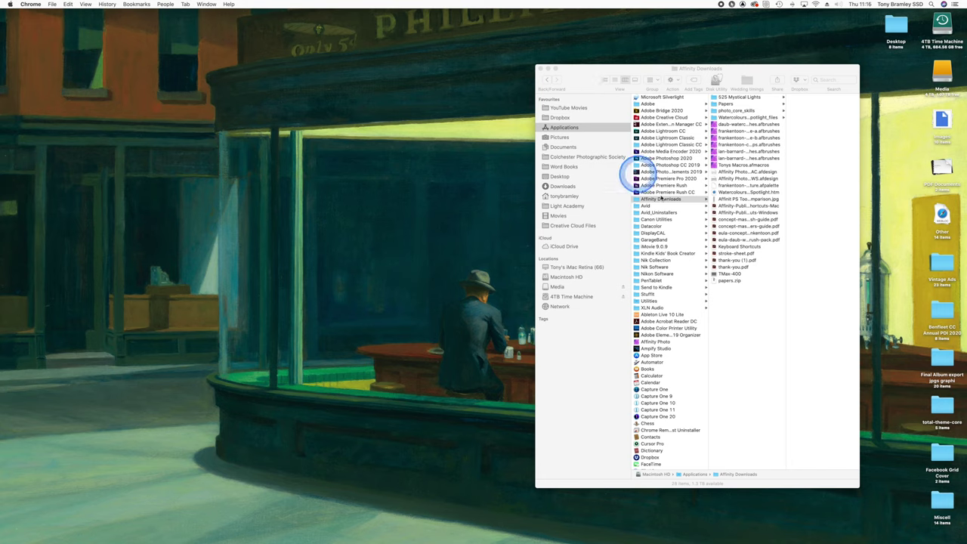
click(660, 198)
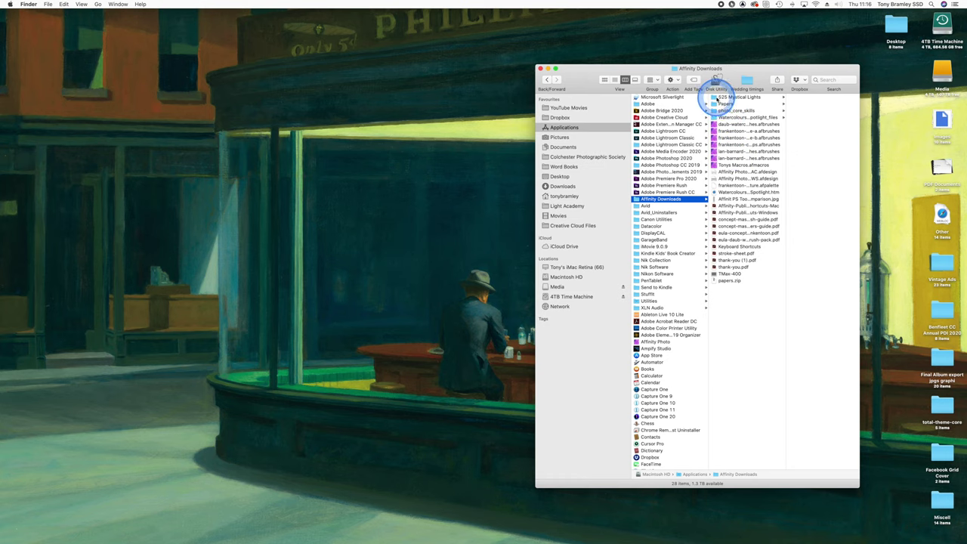
click(721, 97)
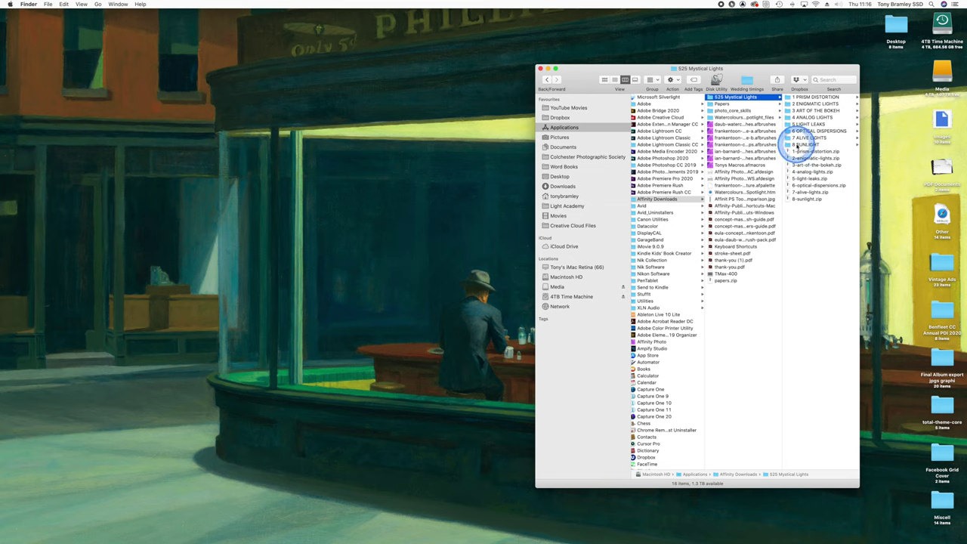
click(792, 97)
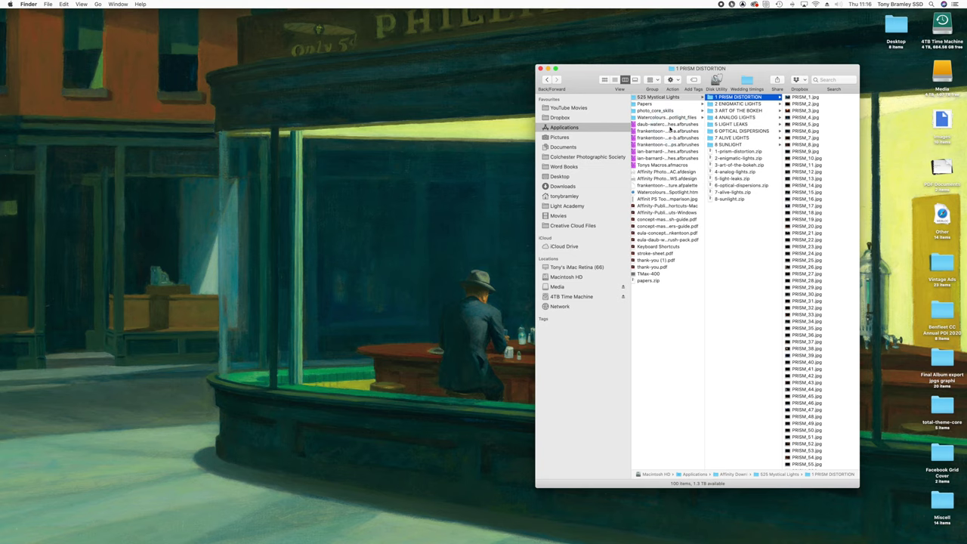
click(689, 536)
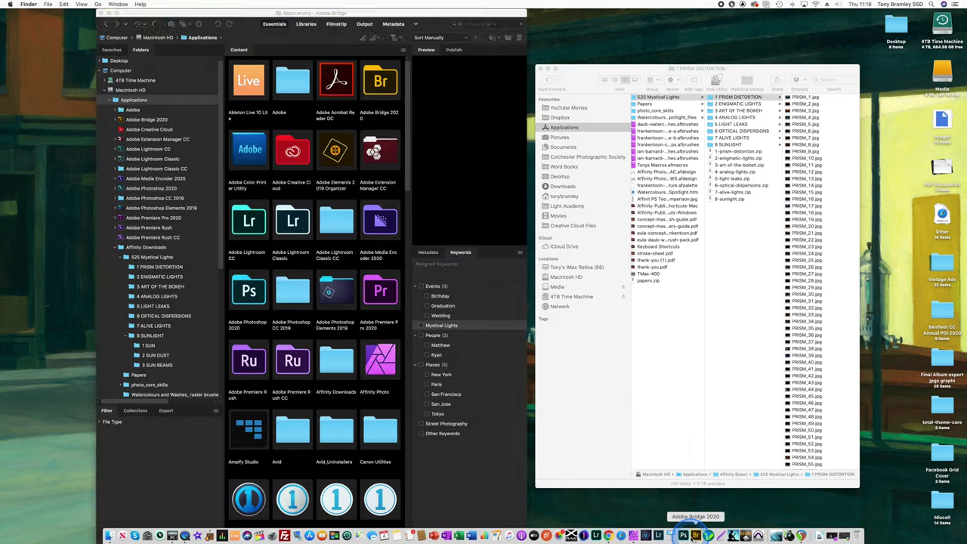
Step: Close Finder, move Bridge right and browse to the 1 PRISM DISTORTION folder in Folders
click(541, 69)
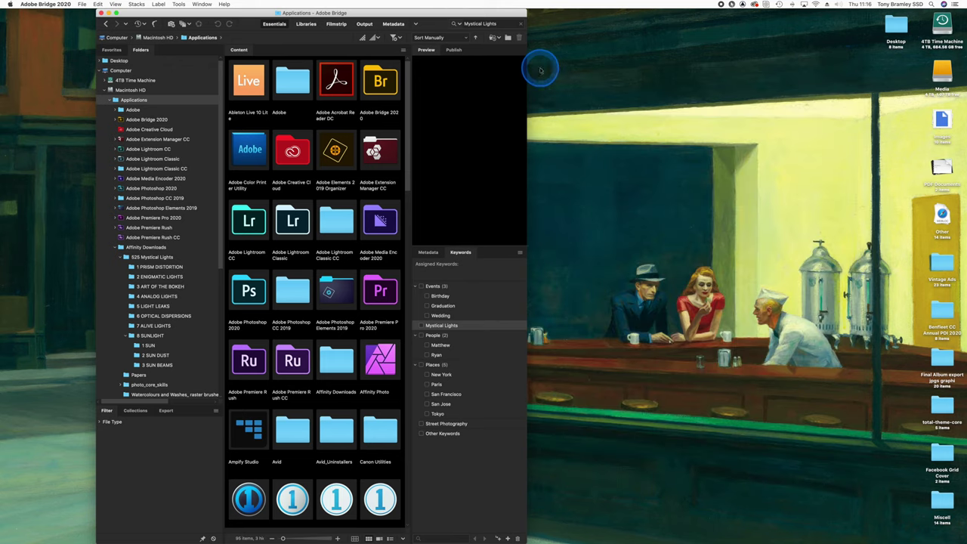
drag(476, 13, 812, 7)
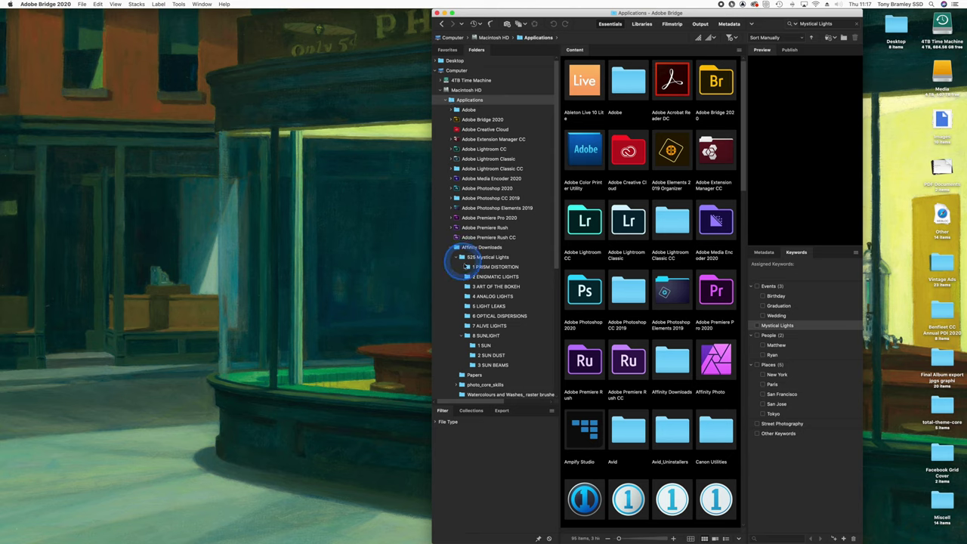
click(456, 247)
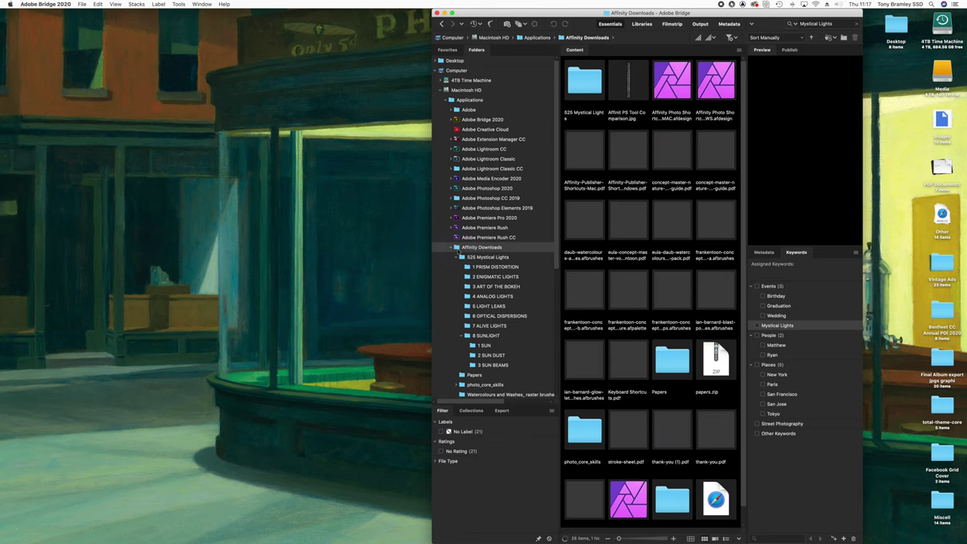
click(463, 258)
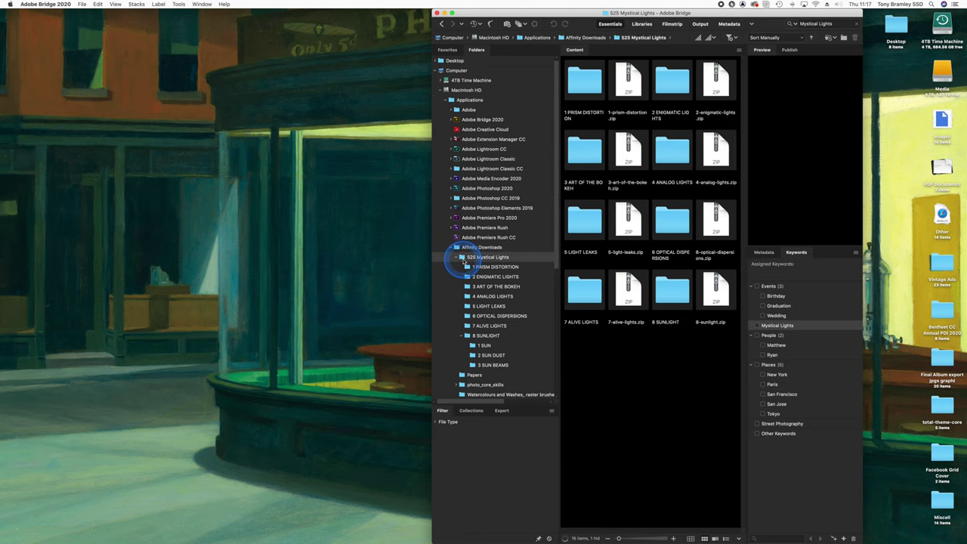
click(453, 265)
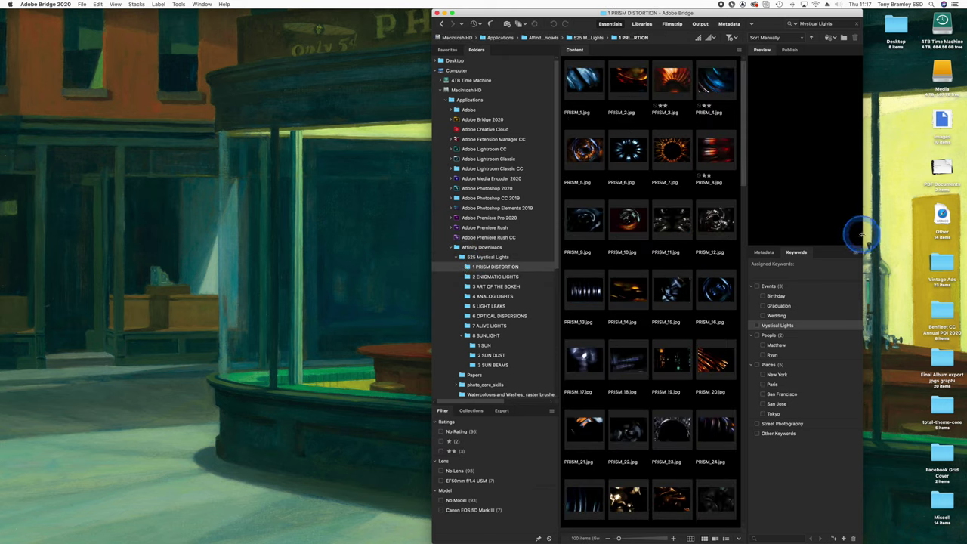
Step: Widen the Bridge window and enlarge the overlay thumbnails before returning to Affinity Photo
drag(896, 231, 956, 227)
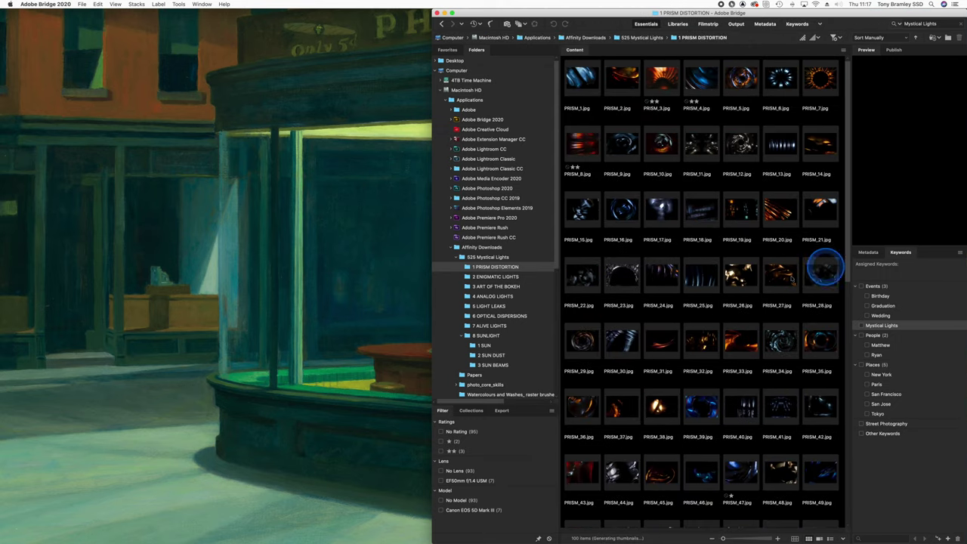
drag(722, 538, 733, 537)
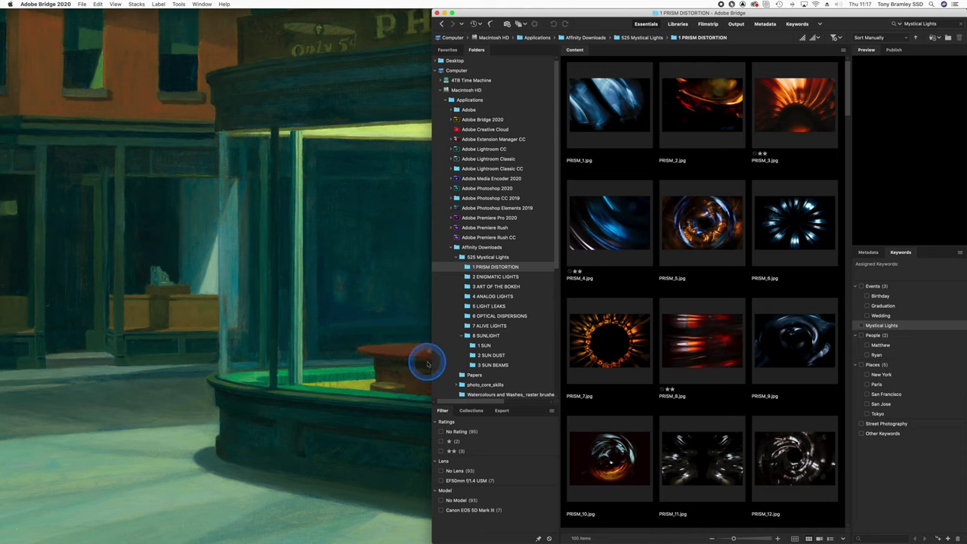
drag(432, 357, 360, 351)
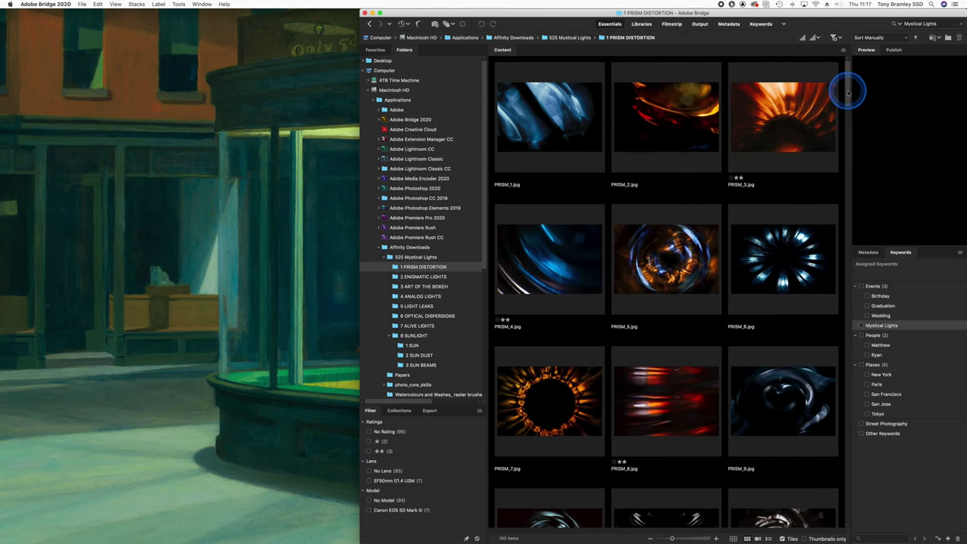
drag(849, 90, 833, 179)
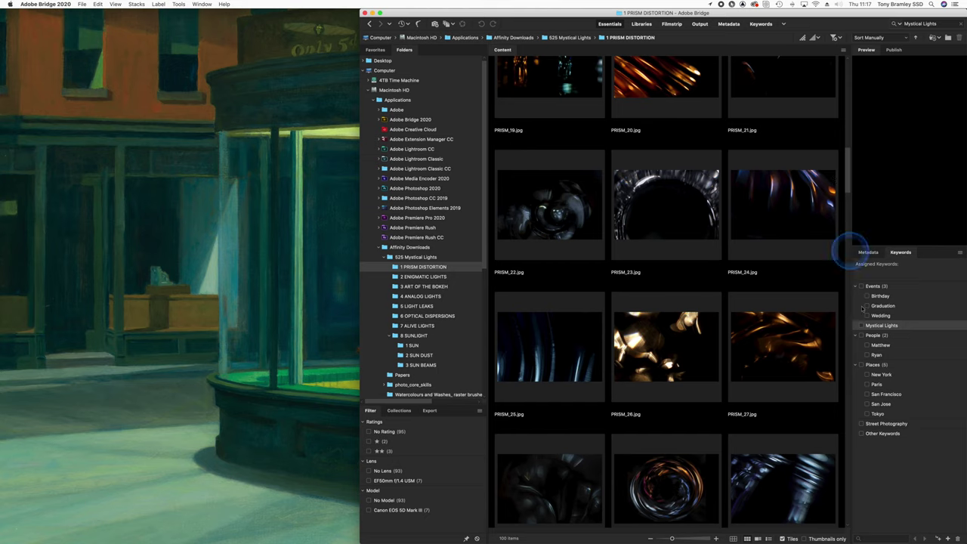
mouse_move(934, 537)
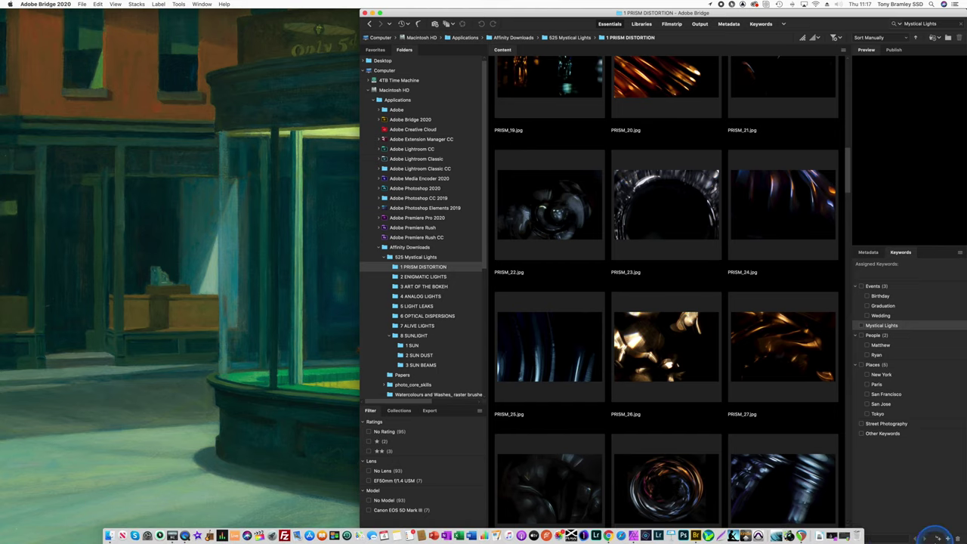
click(636, 535)
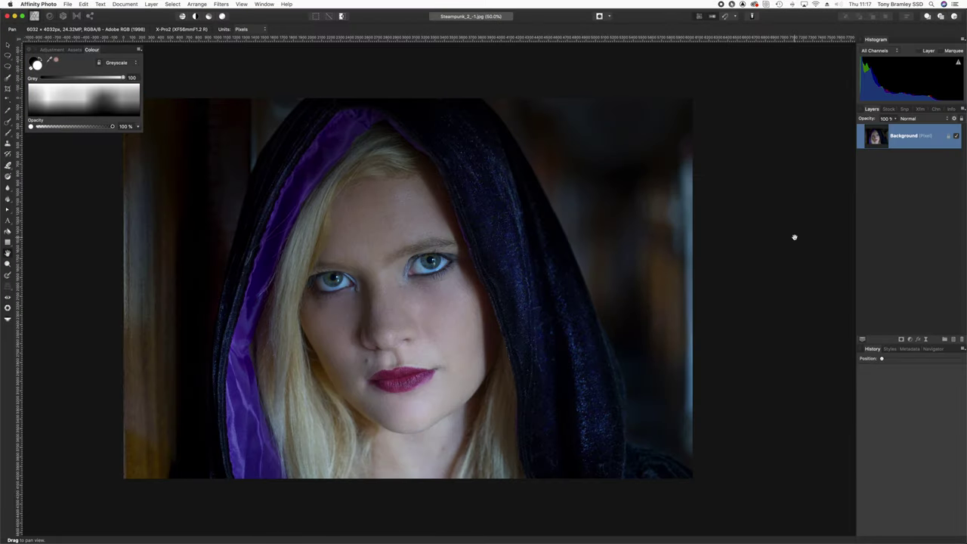
Step: Zoom the portrait out and pan it to the left, then return to Adobe Bridge
key(super+minus)
drag(476, 276, 251, 288)
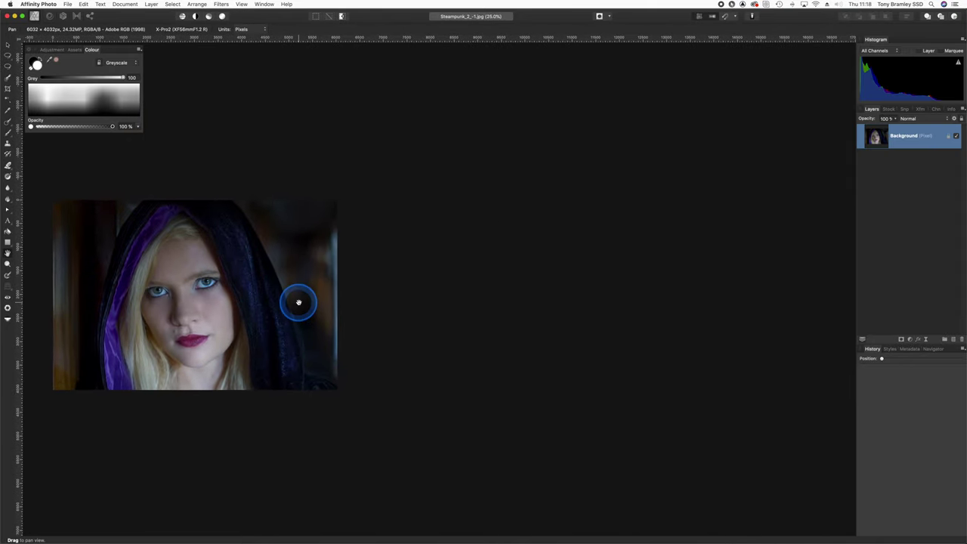
key(super+Tab)
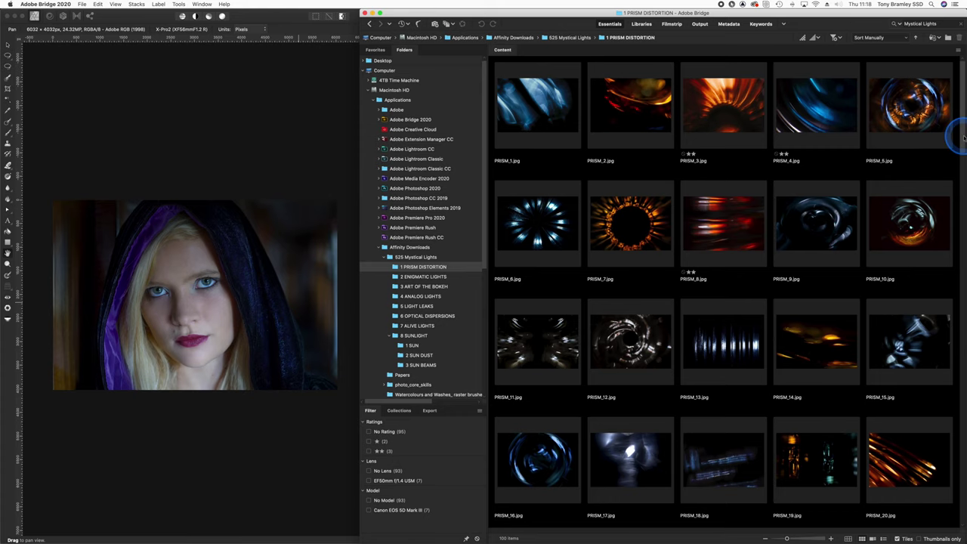
Step: Browse the PRISM DISTORTION overlays and give PRISM_49 the green Approved label
scroll(957, 148, down, 3)
scroll(957, 148, down, 2)
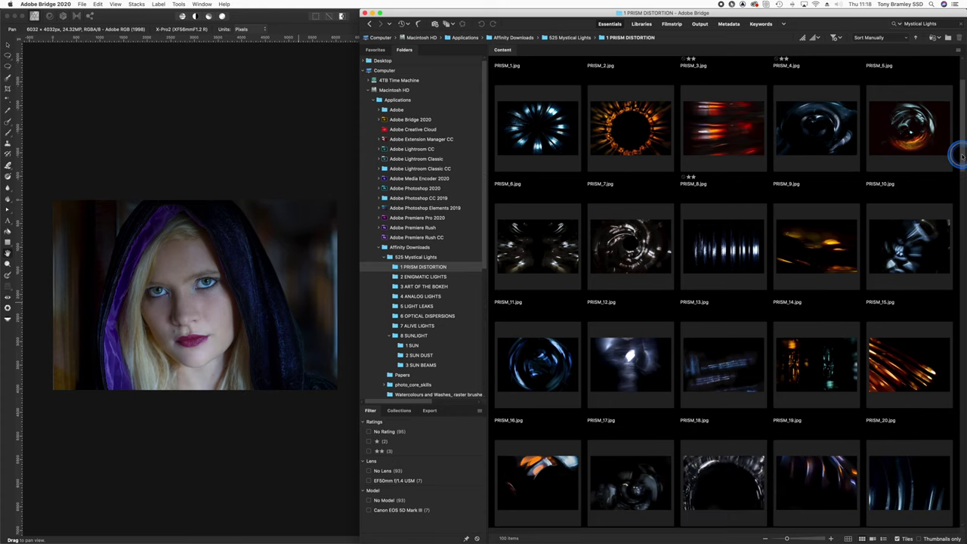
scroll(957, 156, down, 15)
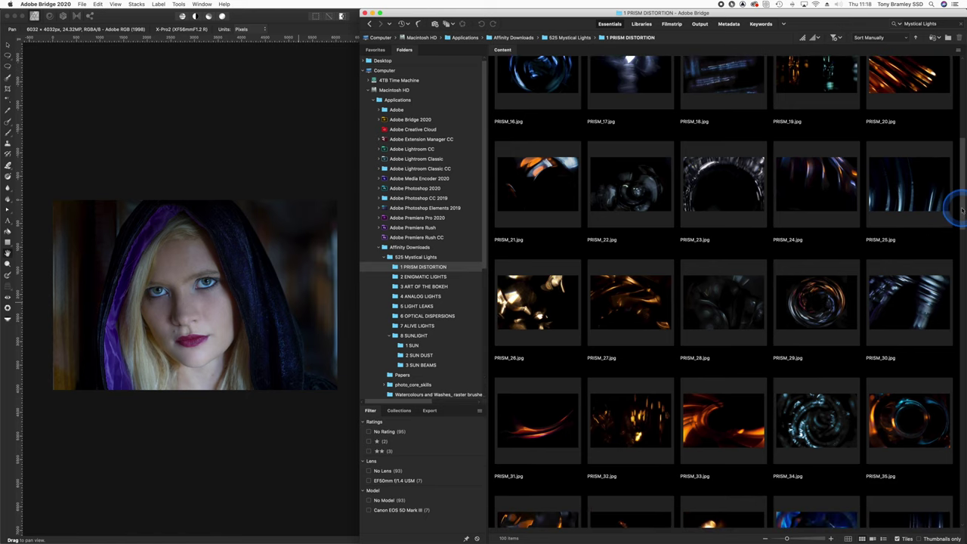
scroll(953, 210, down, 2)
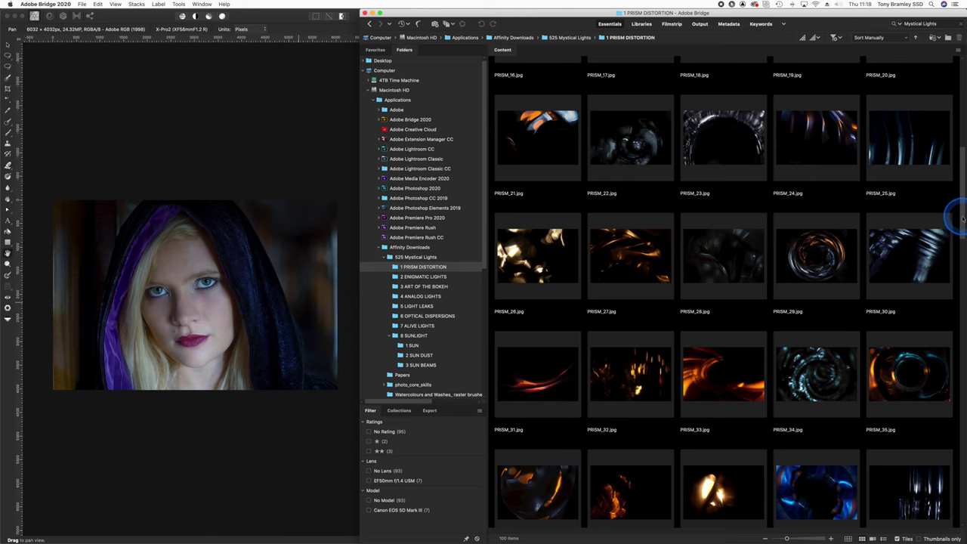
drag(961, 219, 961, 287)
click(802, 361)
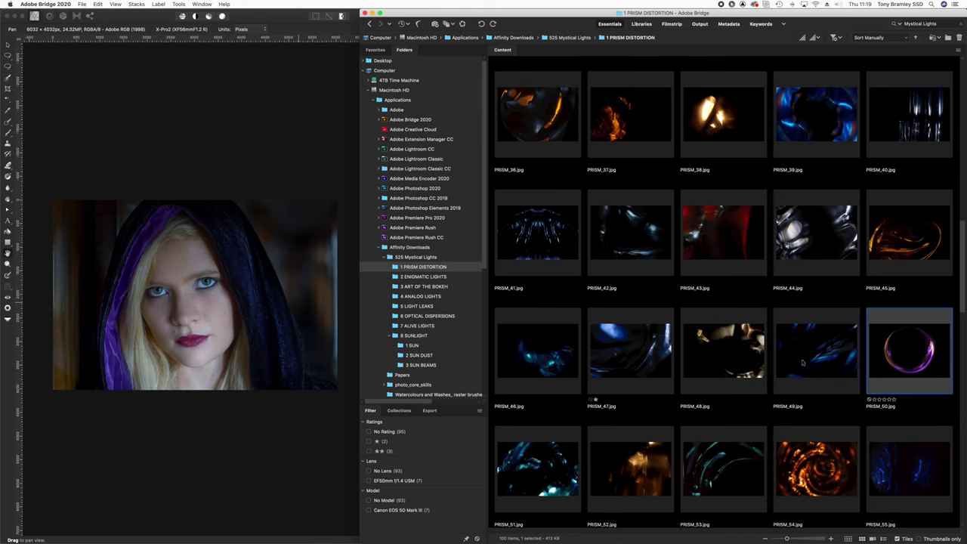
click(812, 367)
key(super+8)
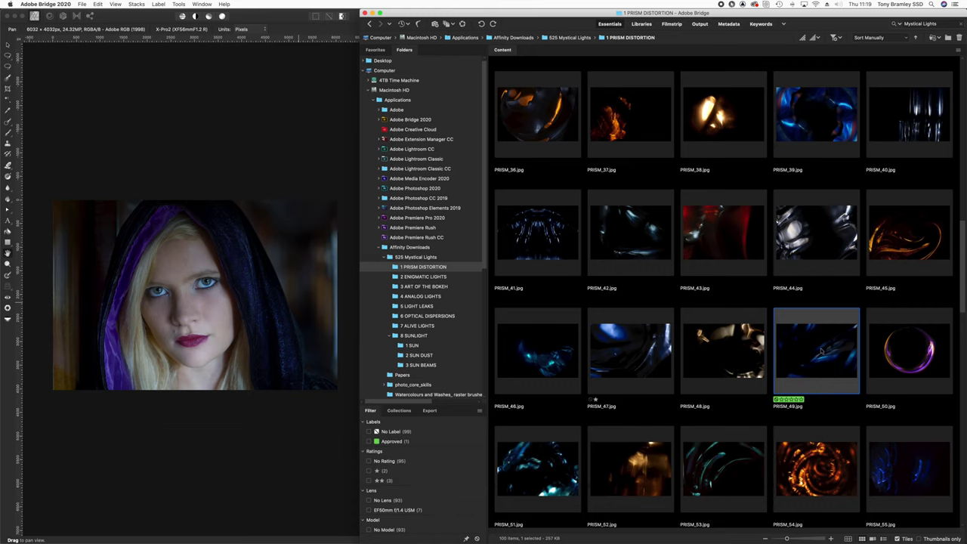
scroll(821, 349, down, 10)
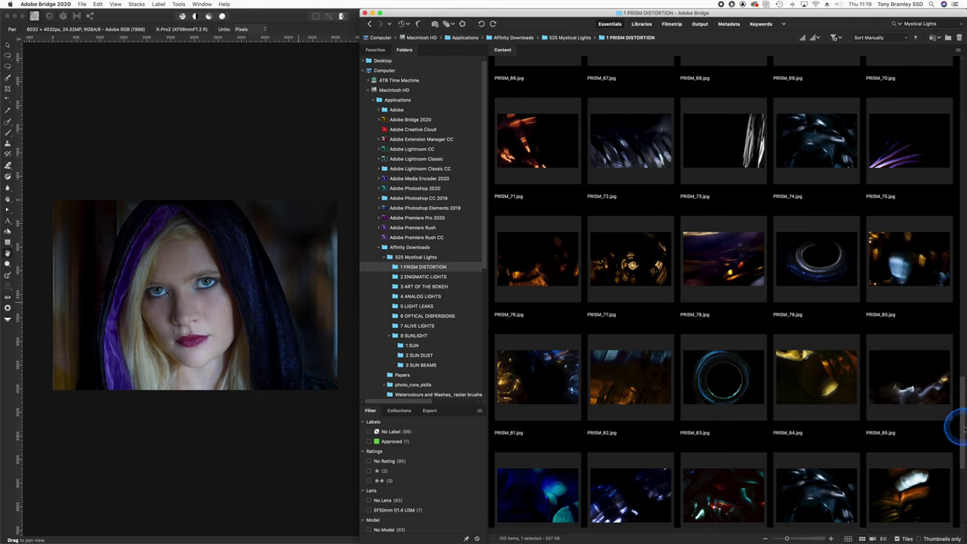
drag(959, 427, 950, 500)
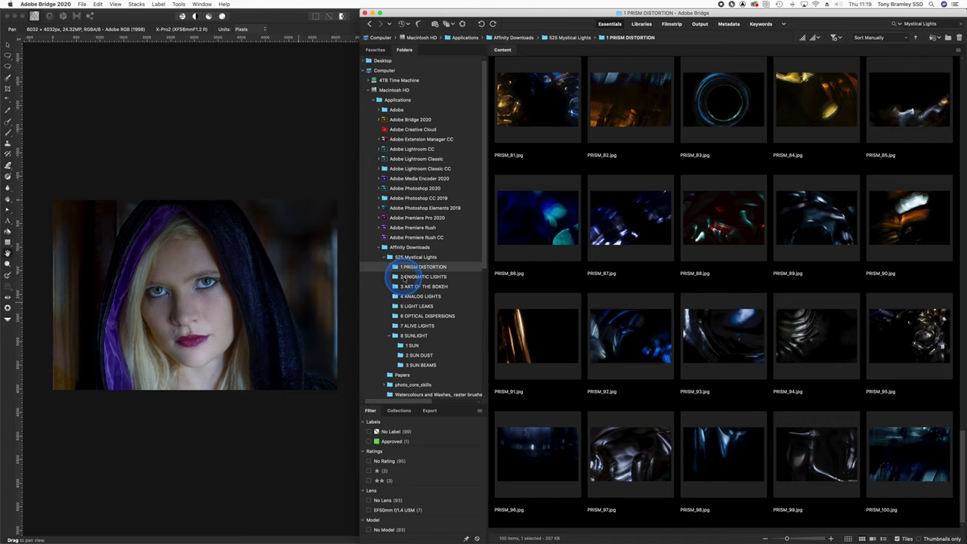
Step: In the 2 ENIGMATIC LIGHTS folder, label ENIGMATIC_17 and ENIGMATIC_44 as Approved with Cmd+8
click(423, 276)
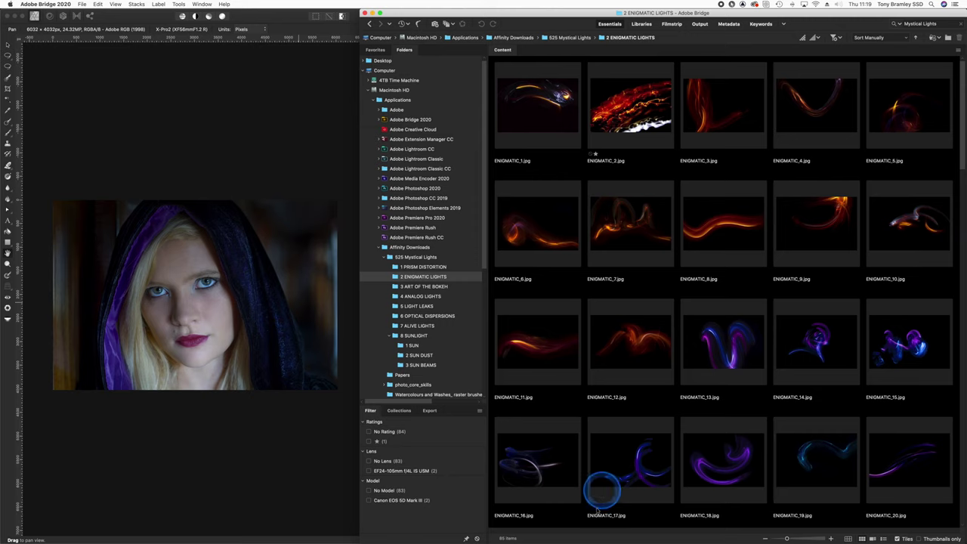
click(634, 463)
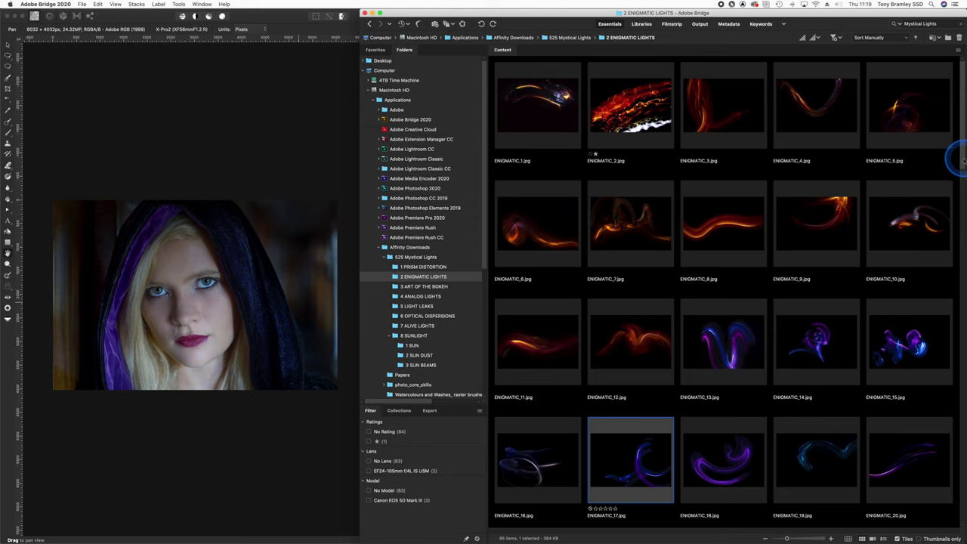
drag(957, 160, 956, 225)
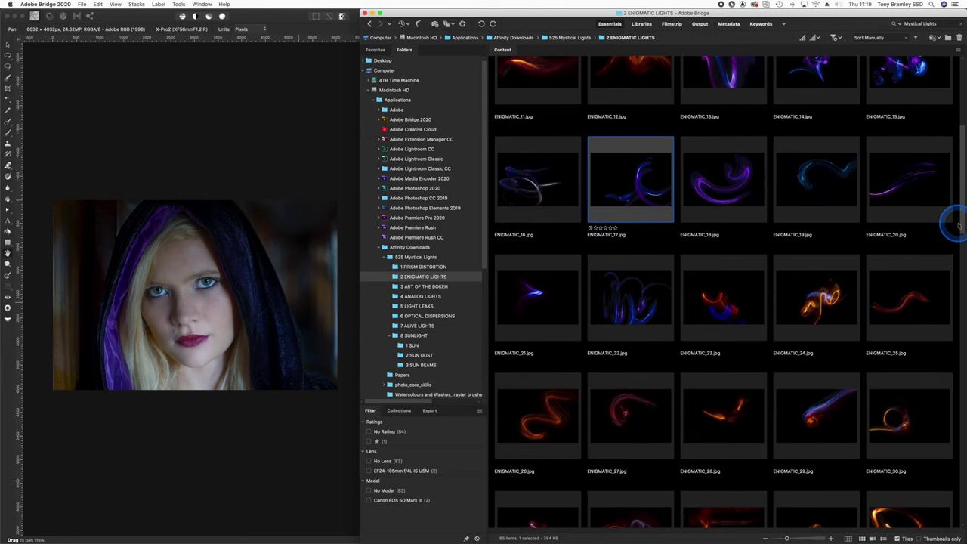
key(super+8)
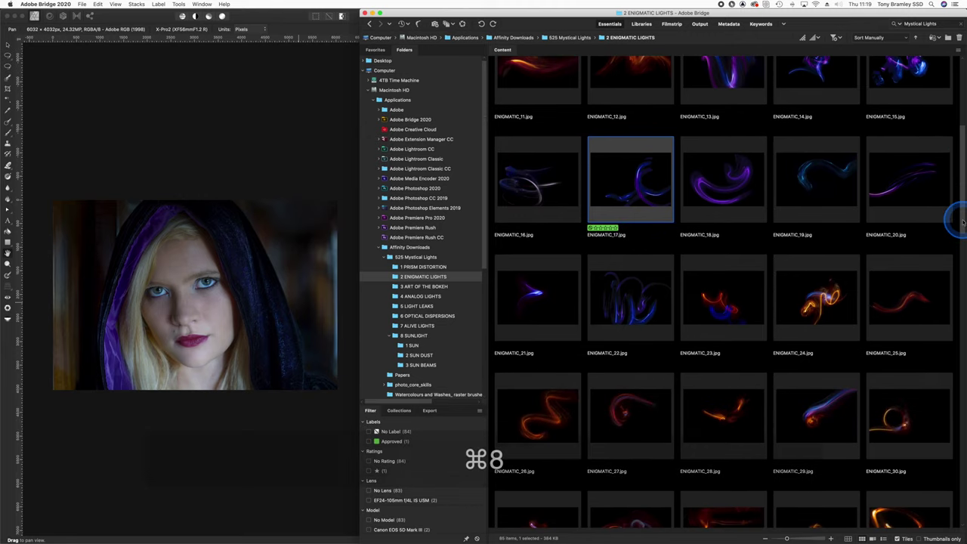
drag(958, 221, 954, 307)
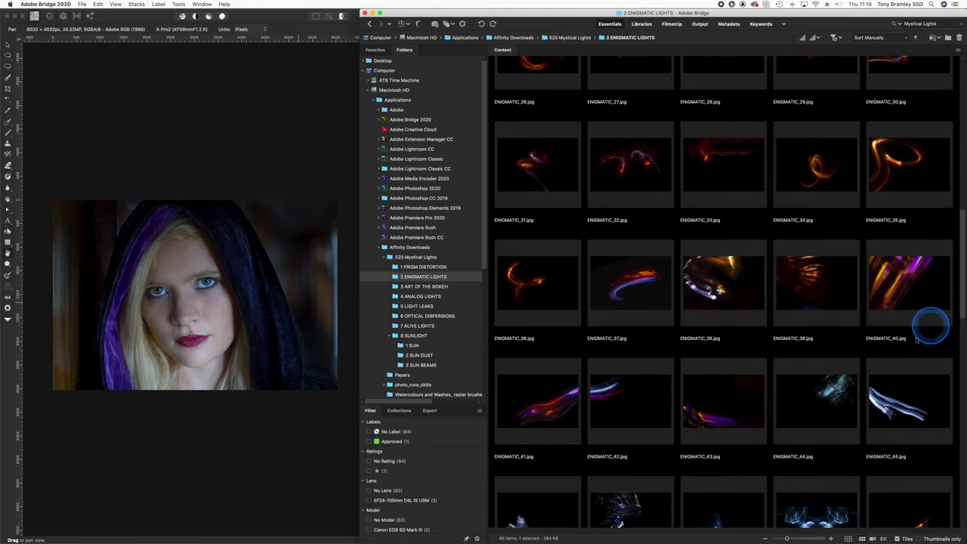
click(786, 412)
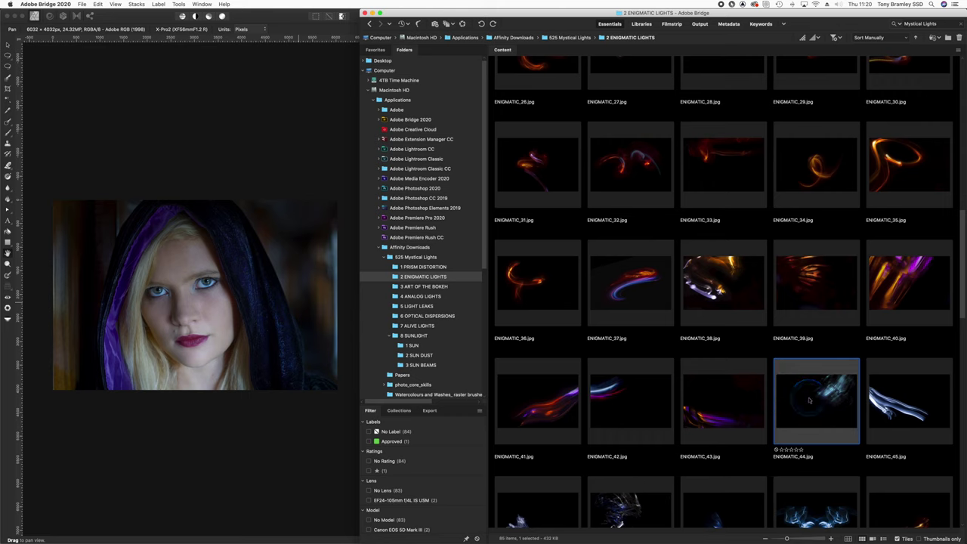
key(super+8)
drag(959, 295, 958, 506)
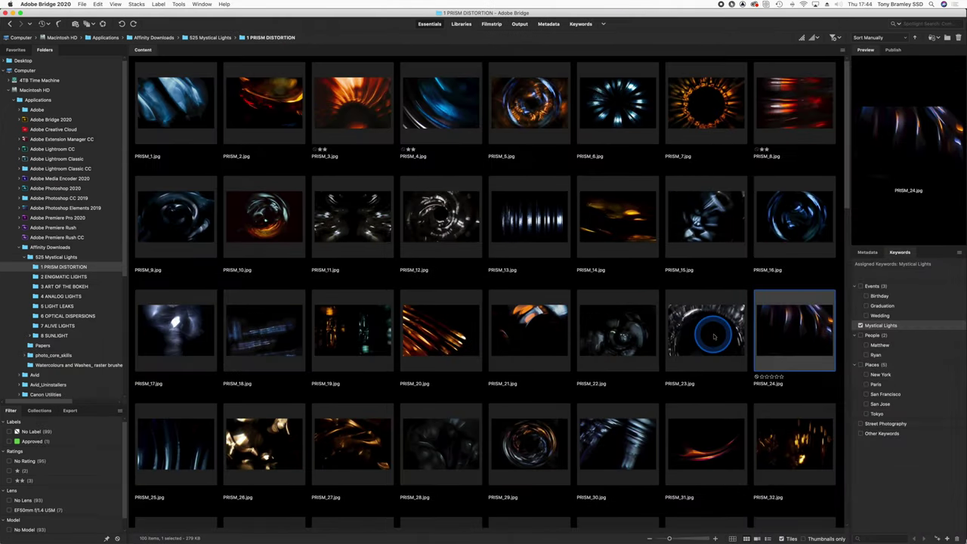
Step: Select every PRISM DISTORTION image and tag them with a new keyword 'Mystical Lights 2'
click(714, 337)
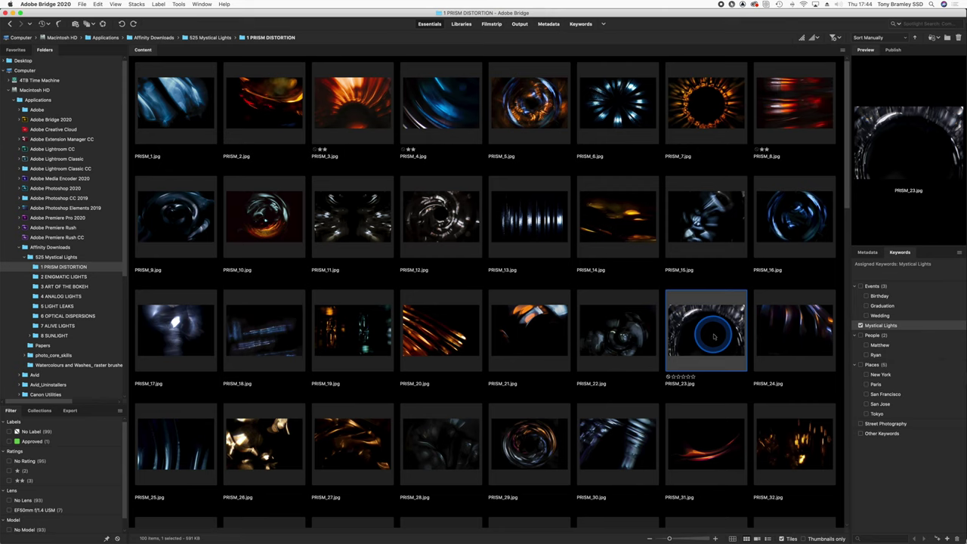
key(super+a)
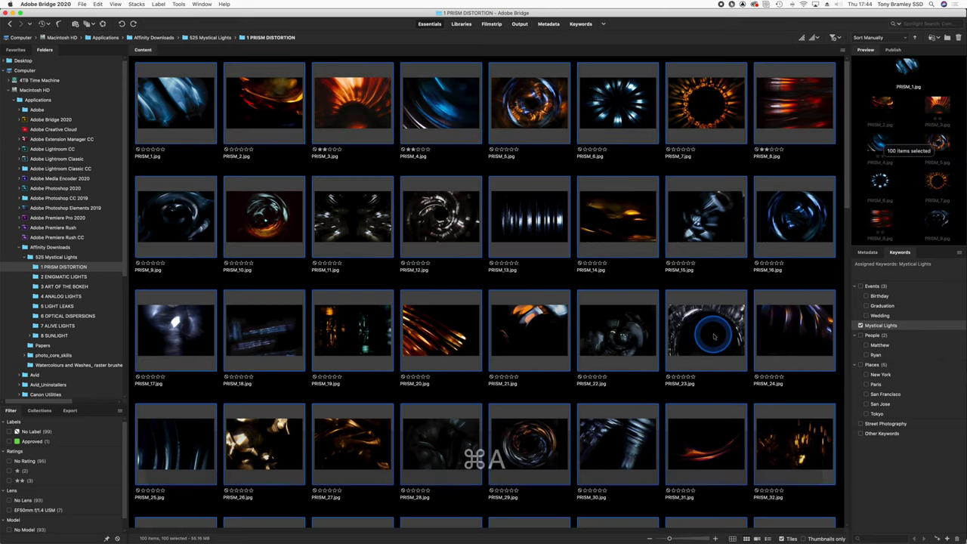
click(946, 538)
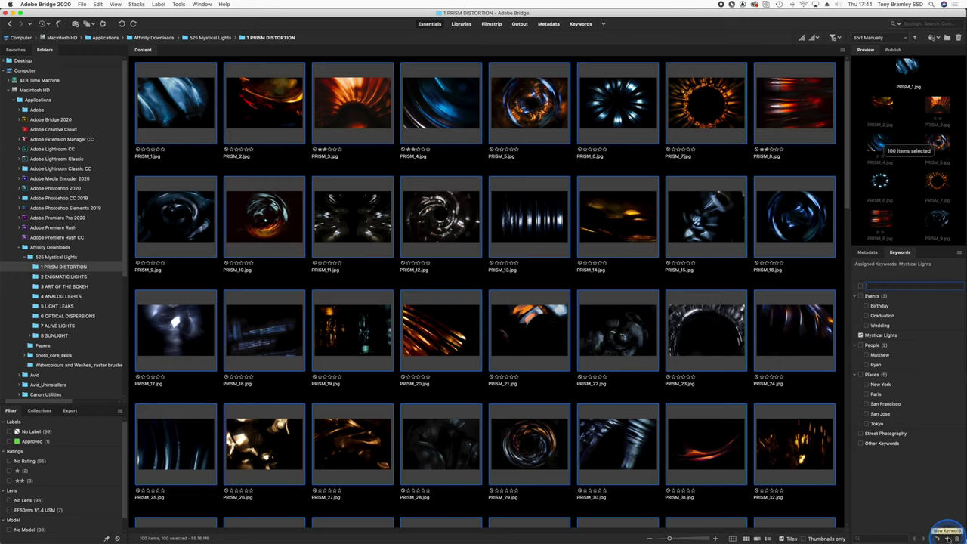
text(Myst)
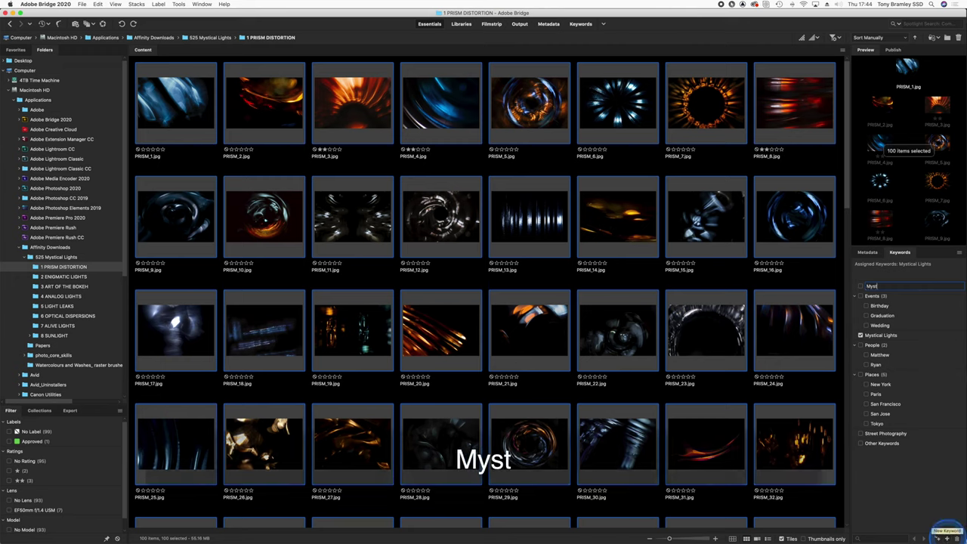
text(ical Lig)
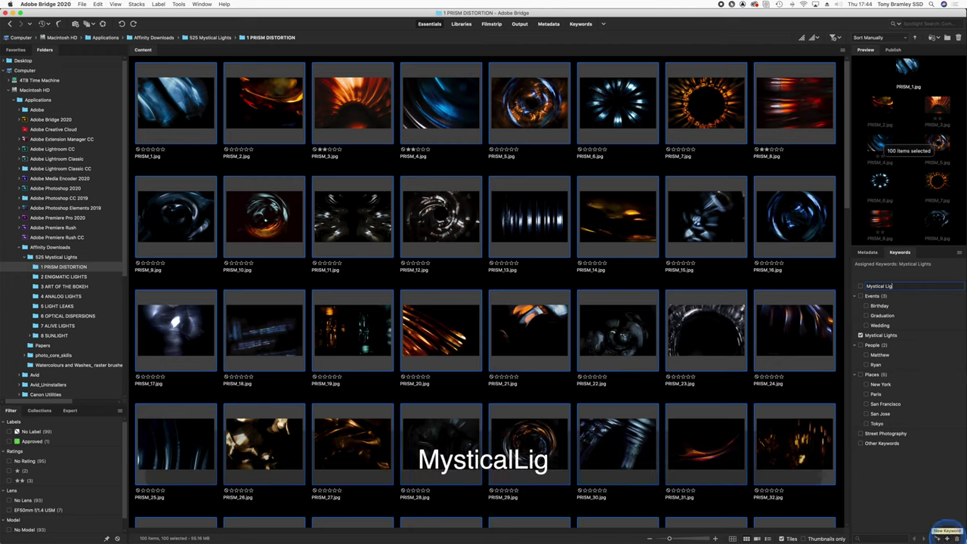
text(hts)
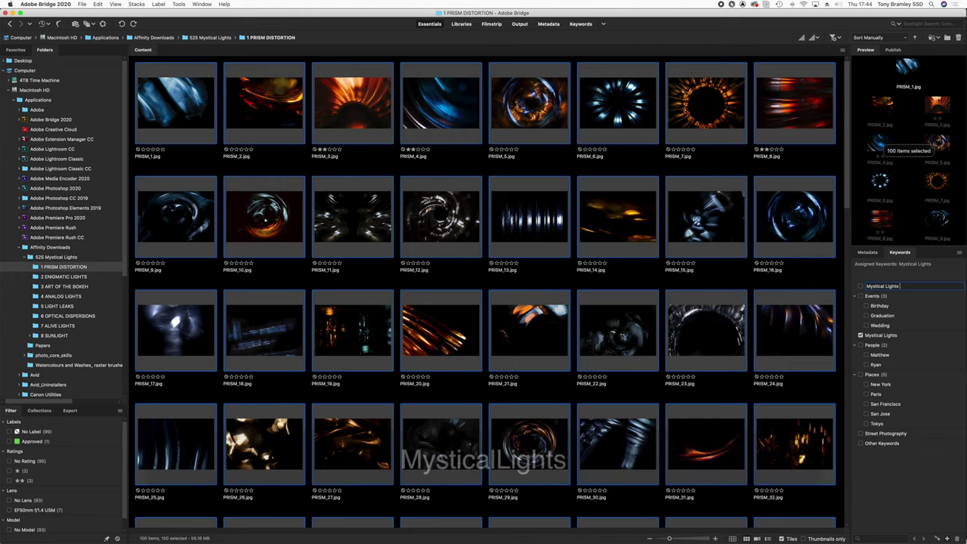
text( 2)
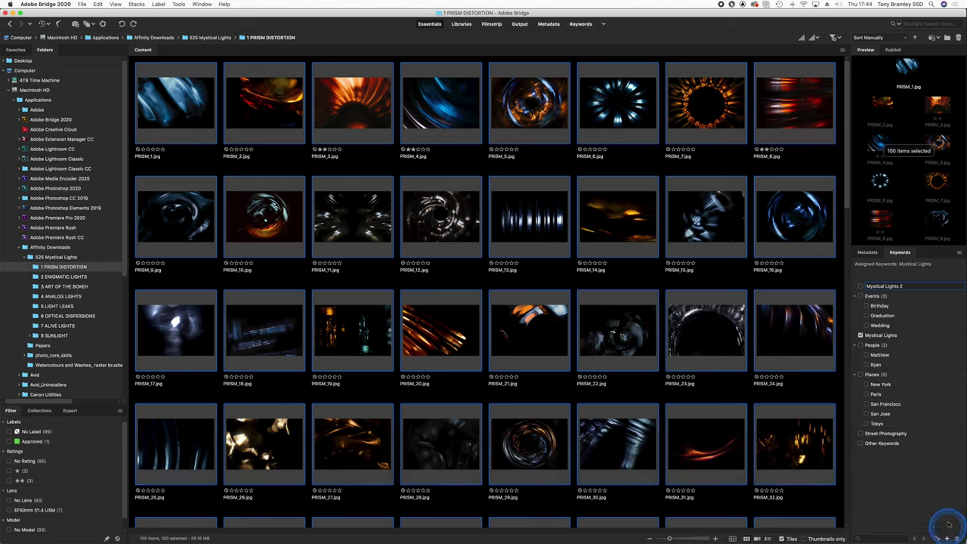
key(Return)
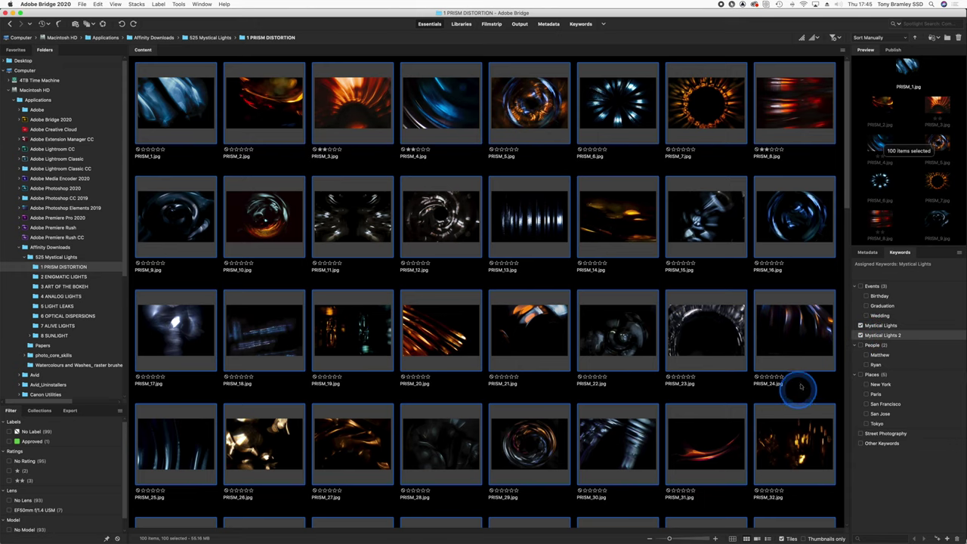
Step: Check the keywords on PRISM_24, PRISM_23, PRISM_16 and PRISM_15
click(794, 334)
click(715, 334)
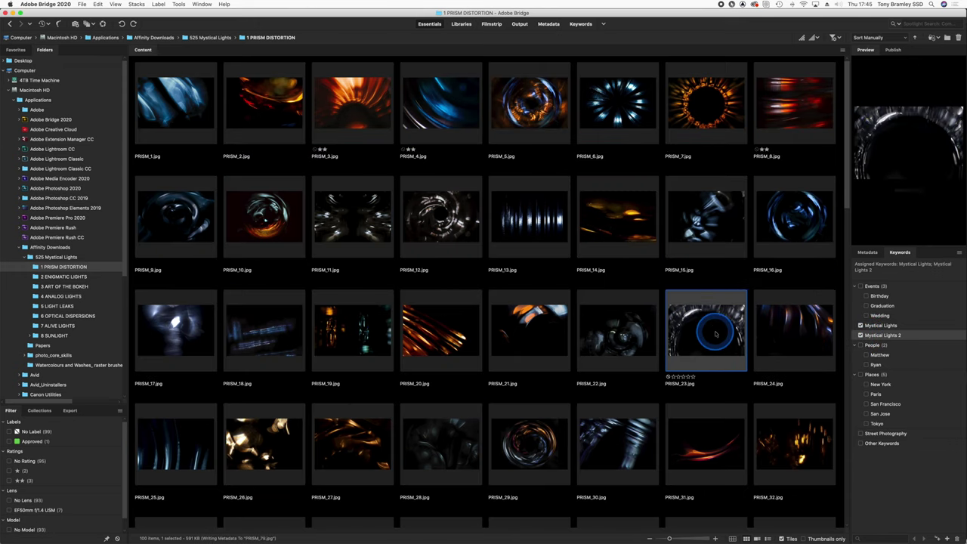
click(792, 333)
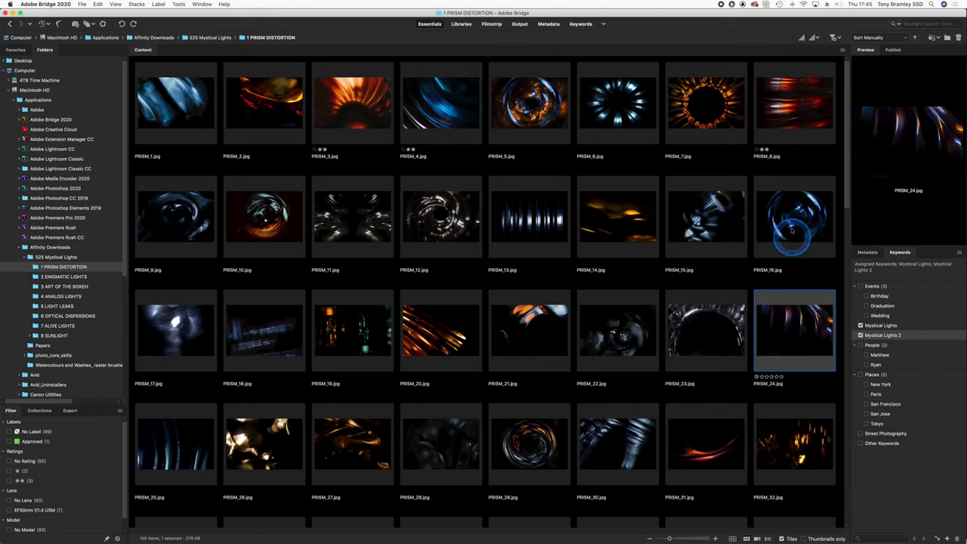
click(791, 217)
click(713, 217)
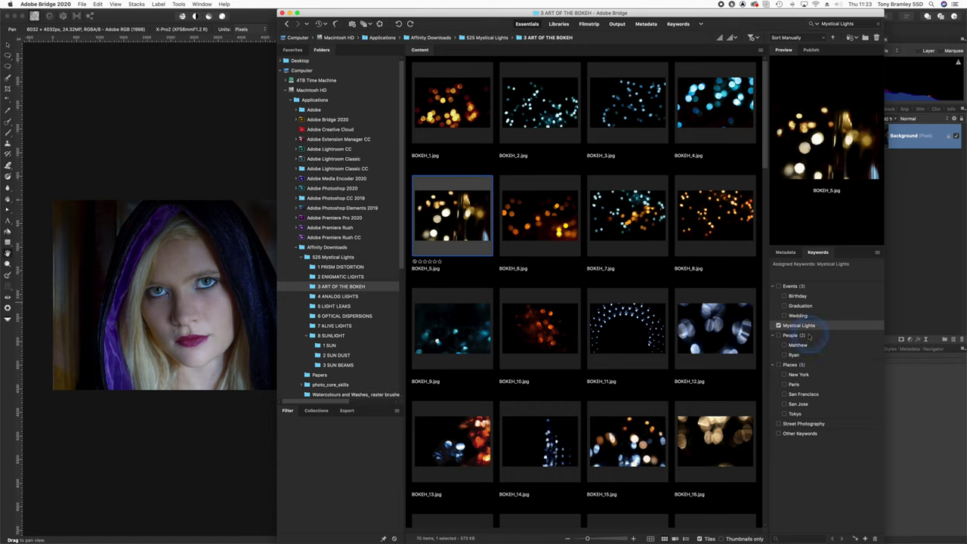
Step: Run the 'Mystical Lights' search across the whole computer, returning 528 items
click(325, 257)
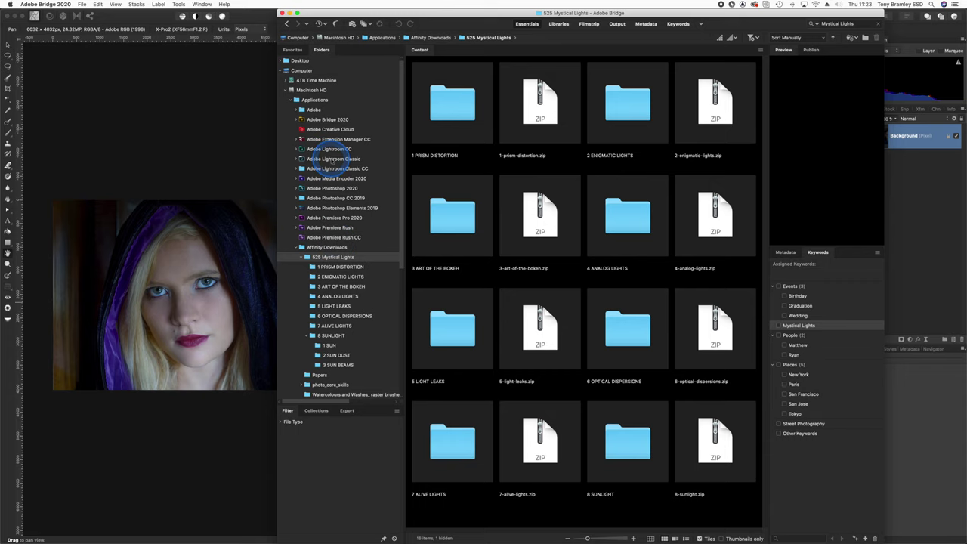
click(332, 158)
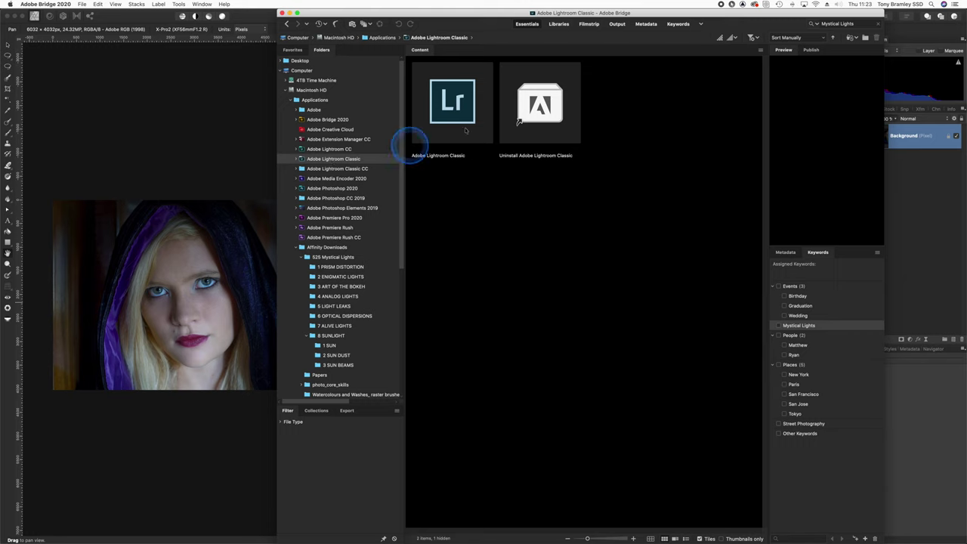
drag(856, 24, 809, 24)
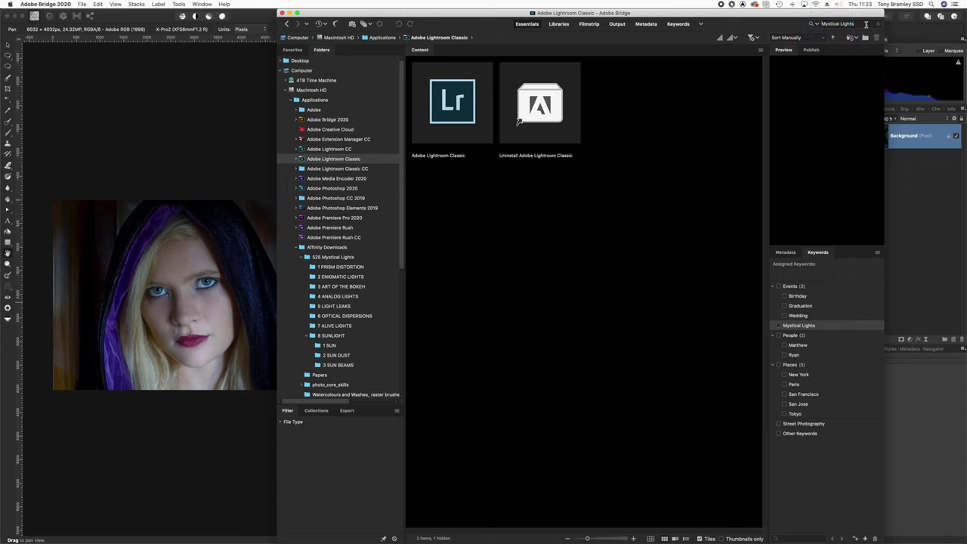
key(Return)
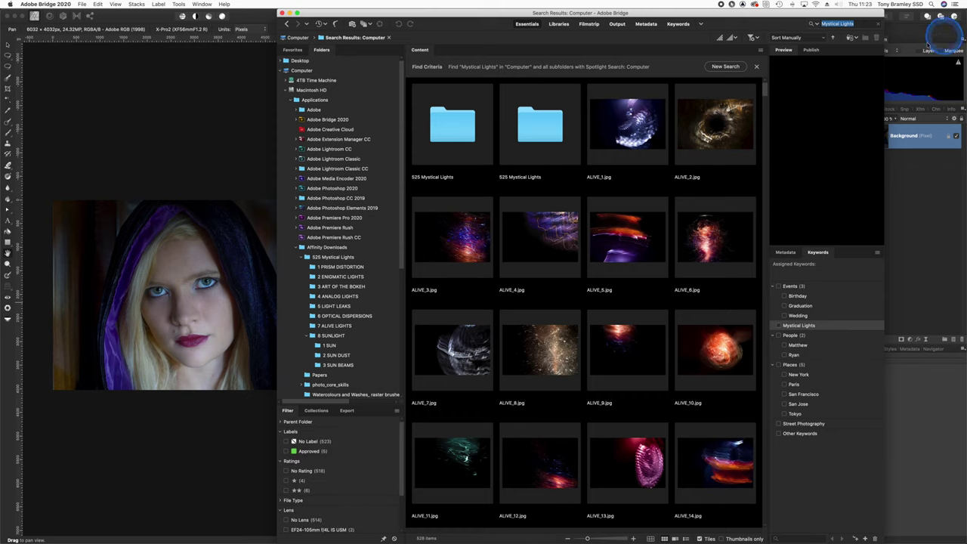
drag(765, 89, 735, 521)
scroll(735, 521, up, 20)
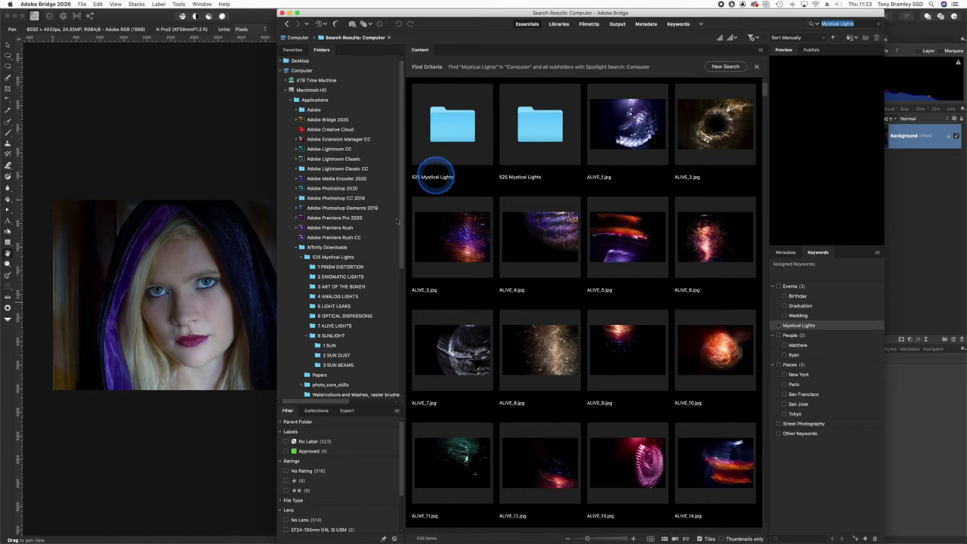
Step: Filter the results to the five Approved images and drag them all onto the Affinity Photo portrait
click(286, 451)
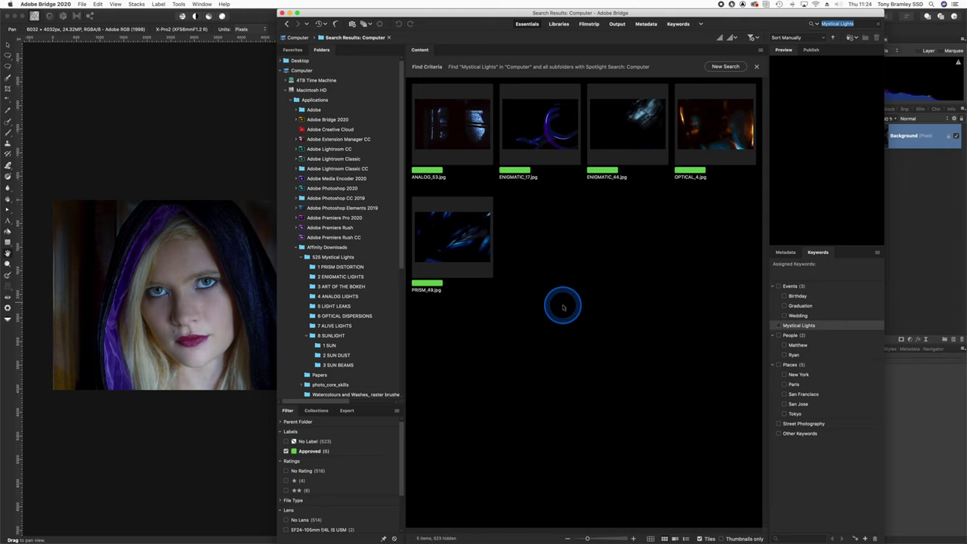
key(super+a)
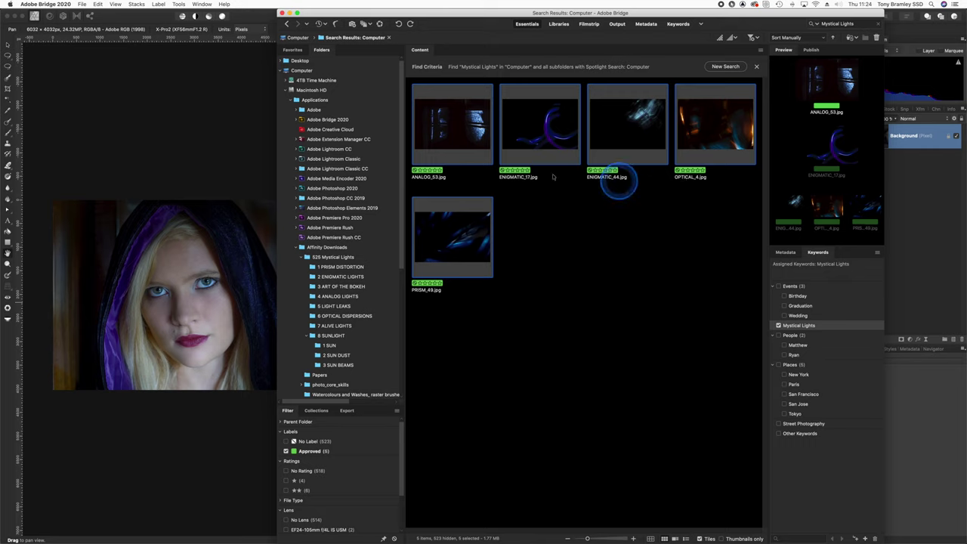
drag(464, 129, 114, 286)
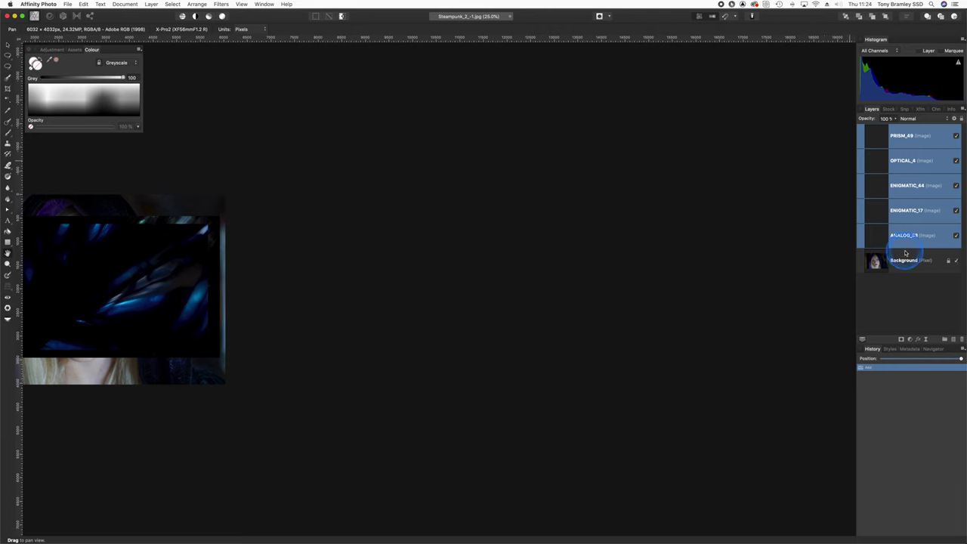
Step: Centre the portrait in the view and select the top PRISM_49 layer with the Move tool
drag(356, 160, 343, 161)
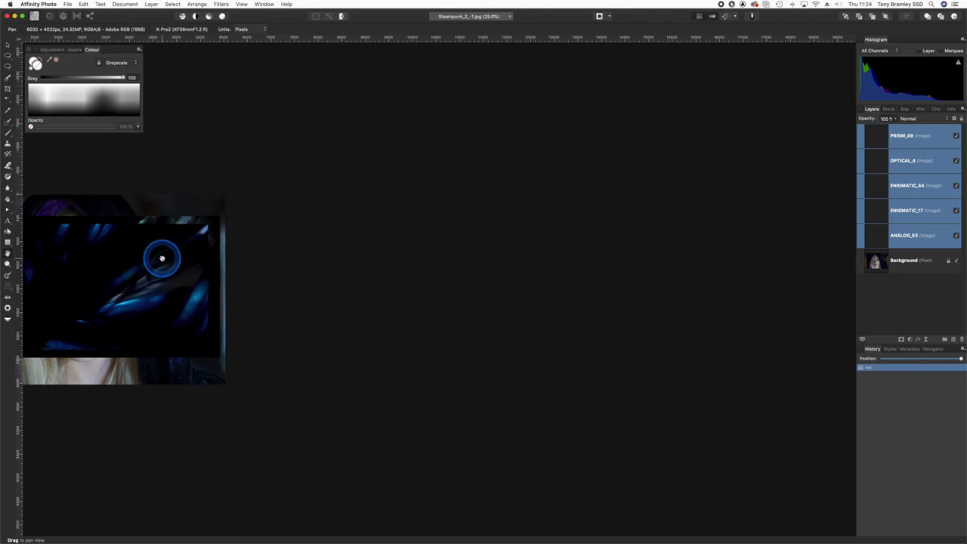
drag(144, 274, 500, 248)
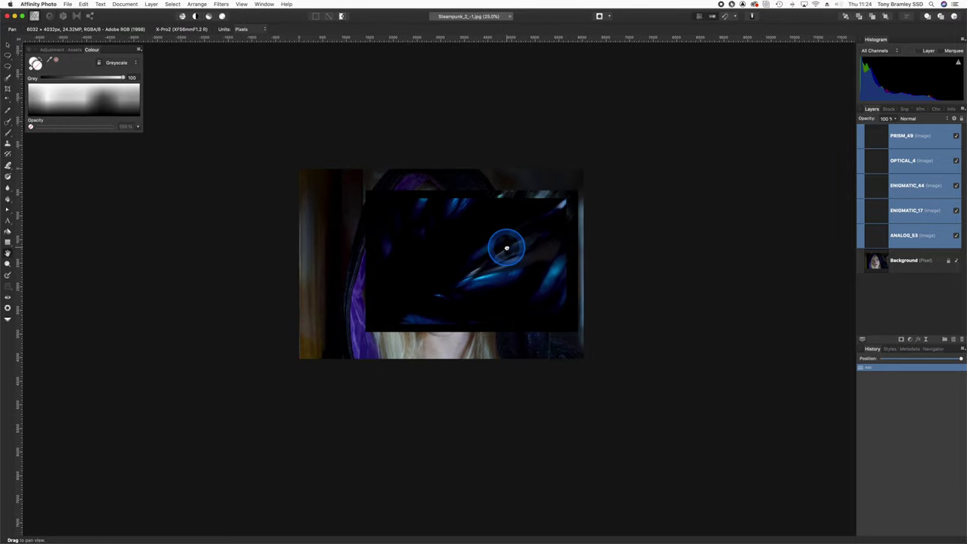
key(v)
click(565, 199)
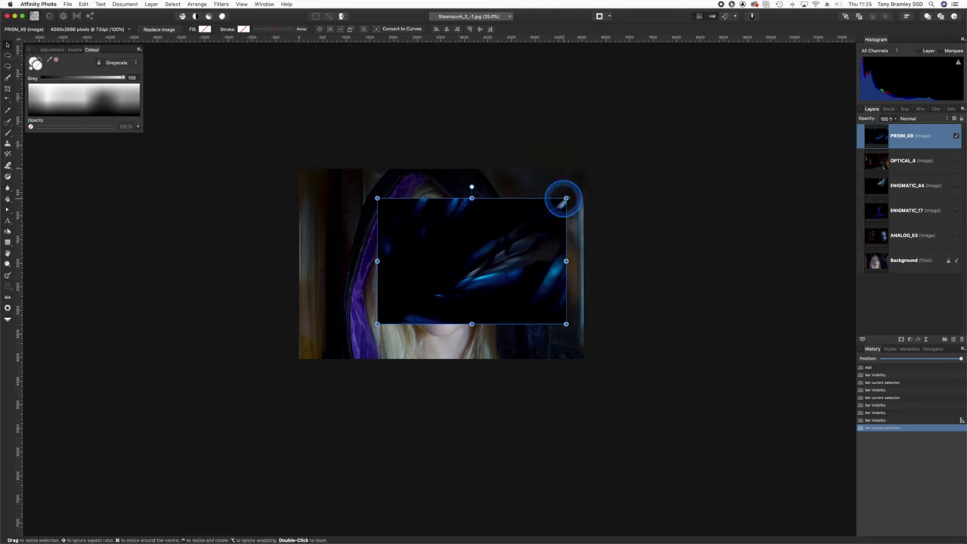
Step: Enlarge and stretch PRISM_49 toward the corners until it covers the whole portrait
drag(566, 199, 580, 188)
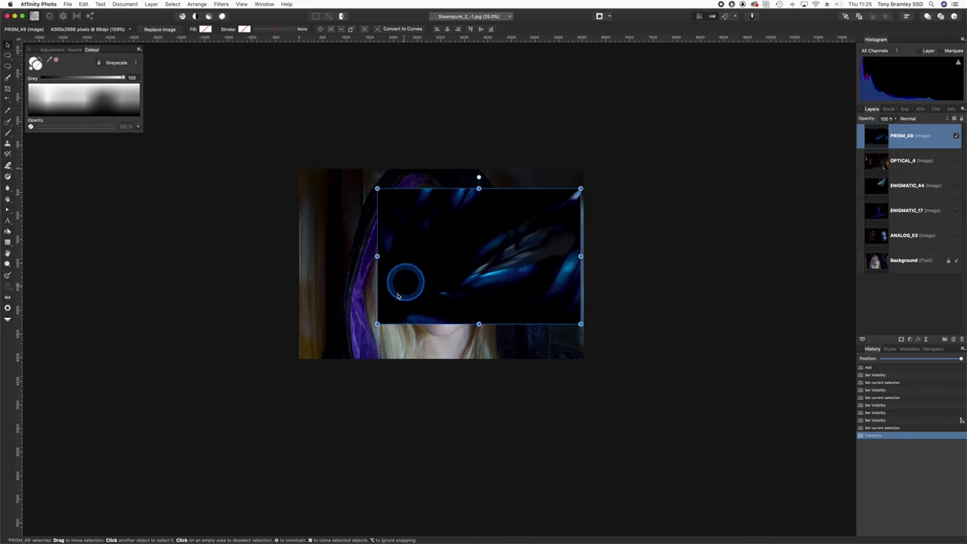
drag(376, 324, 305, 335)
drag(324, 186, 305, 160)
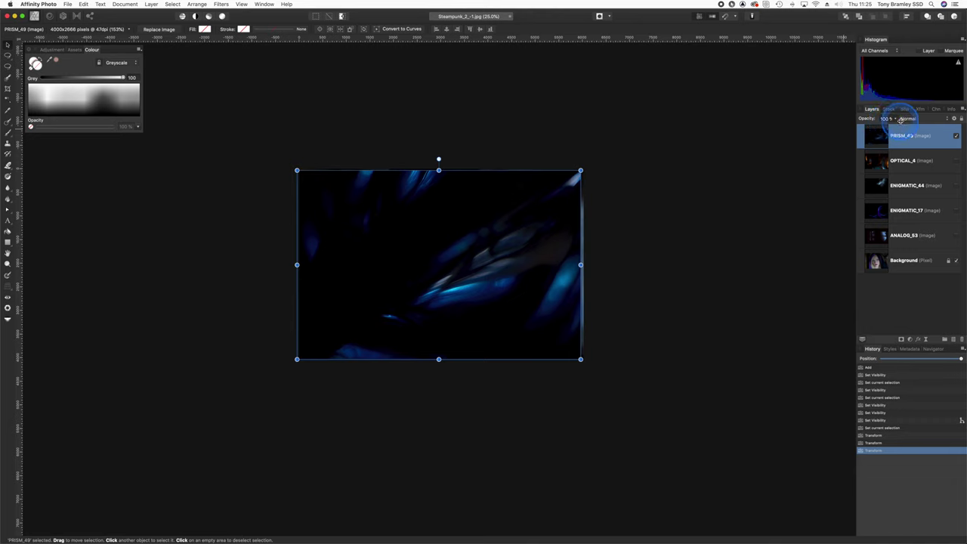
Step: Set PRISM_49 to Screen blend mode and nudge it slightly up and left
click(943, 118)
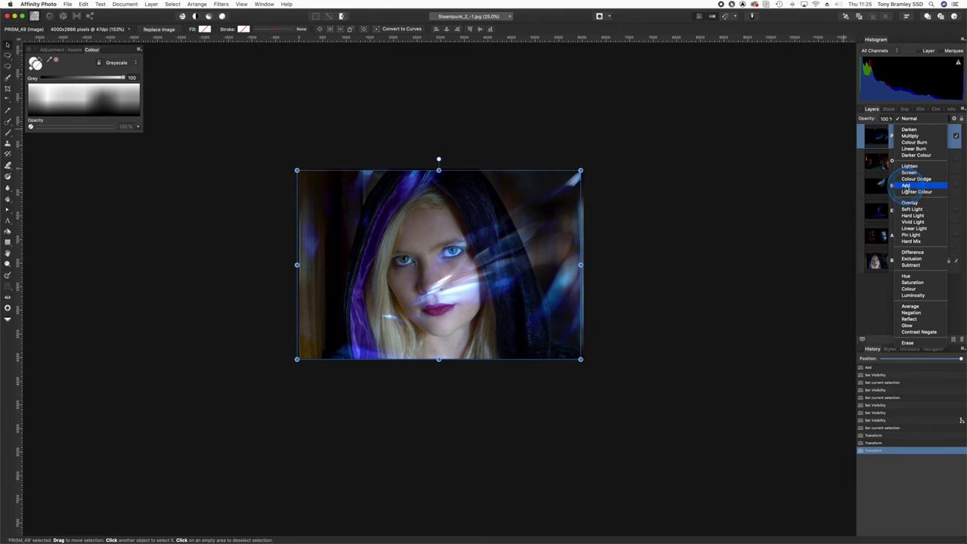
click(909, 173)
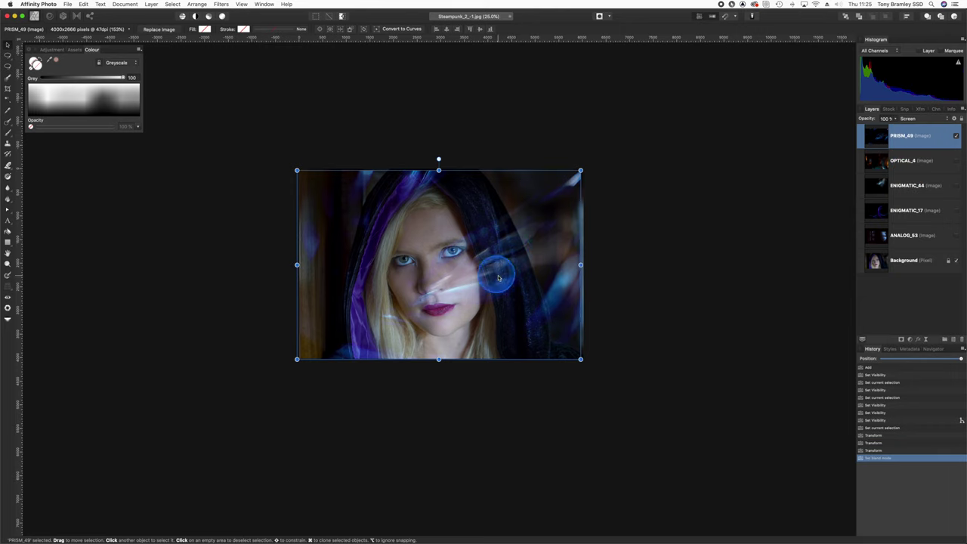
mouse_move(498, 278)
mouse_down()
mouse_move(507, 253)
mouse_move(485, 282)
mouse_move(556, 280)
mouse_move(508, 297)
mouse_move(531, 252)
mouse_move(503, 278)
mouse_move(513, 286)
mouse_up()
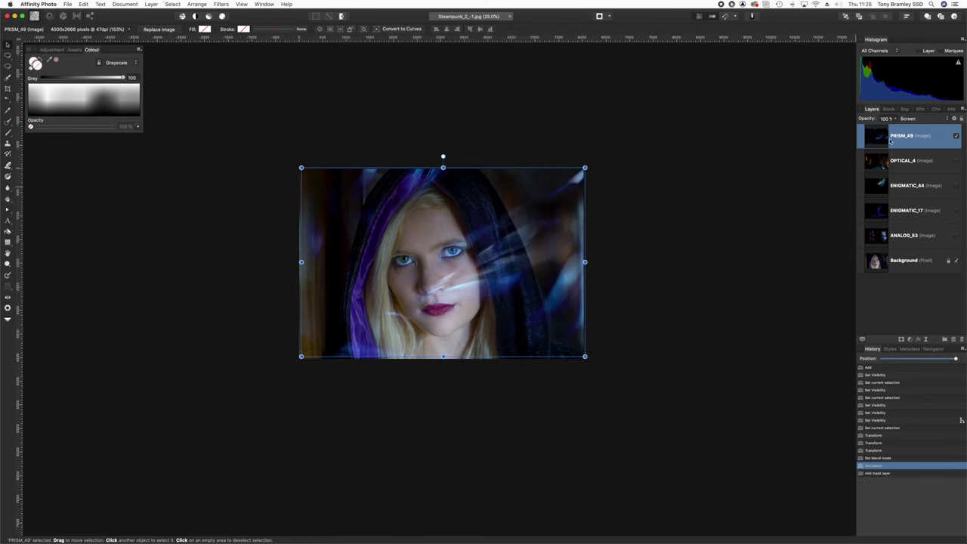
Step: Add a mask to PRISM_49, paint black over the face and adjacent hood, then hide the layer
click(900, 340)
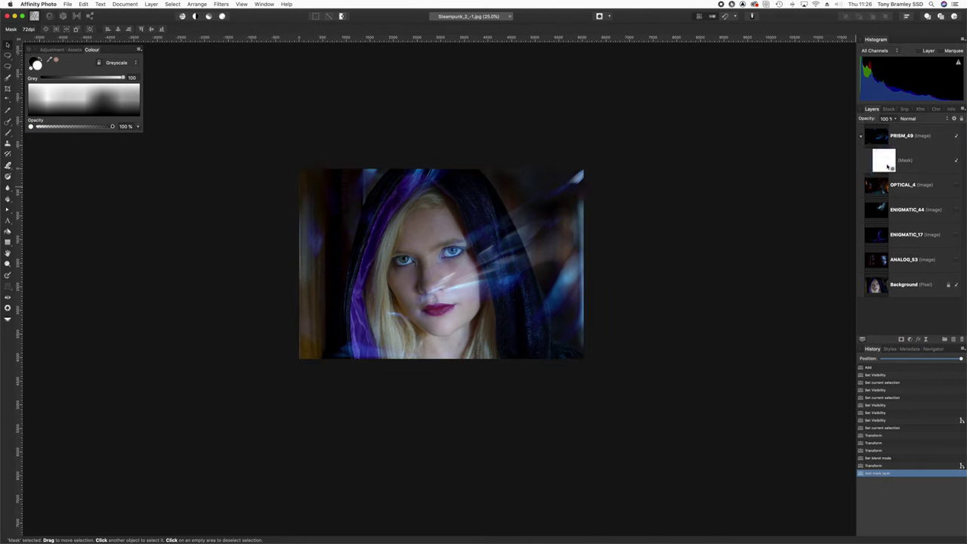
key(b)
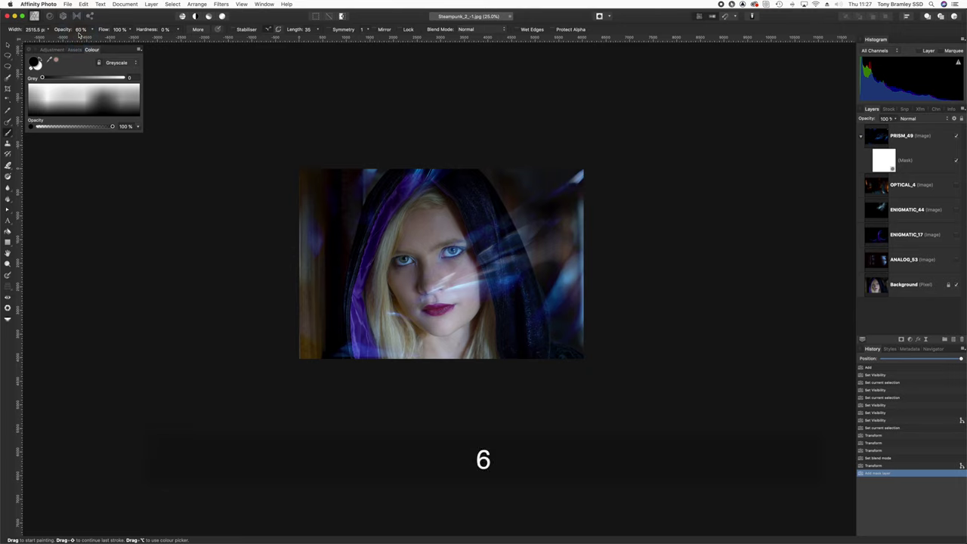
mouse_move(400, 273)
mouse_down()
mouse_move(436, 295)
mouse_move(443, 269)
mouse_move(450, 303)
mouse_move(446, 275)
mouse_move(436, 295)
mouse_move(445, 259)
mouse_move(451, 311)
mouse_move(465, 297)
mouse_move(452, 244)
mouse_move(476, 305)
mouse_move(475, 259)
mouse_up()
mouse_move(435, 296)
mouse_down()
mouse_move(410, 298)
mouse_move(399, 281)
mouse_move(404, 286)
mouse_up()
mouse_move(482, 276)
mouse_down()
mouse_move(479, 243)
mouse_move(508, 285)
mouse_move(490, 228)
mouse_move(514, 295)
mouse_move(499, 240)
mouse_up()
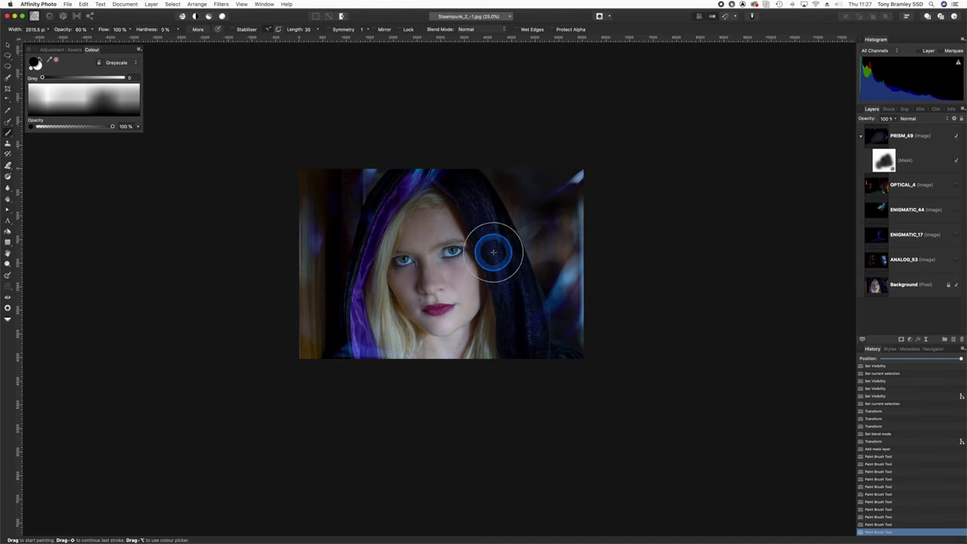
click(956, 135)
Step: Show OPTICAL_4, move it up-right and enlarge it to cover the whole portrait
click(952, 185)
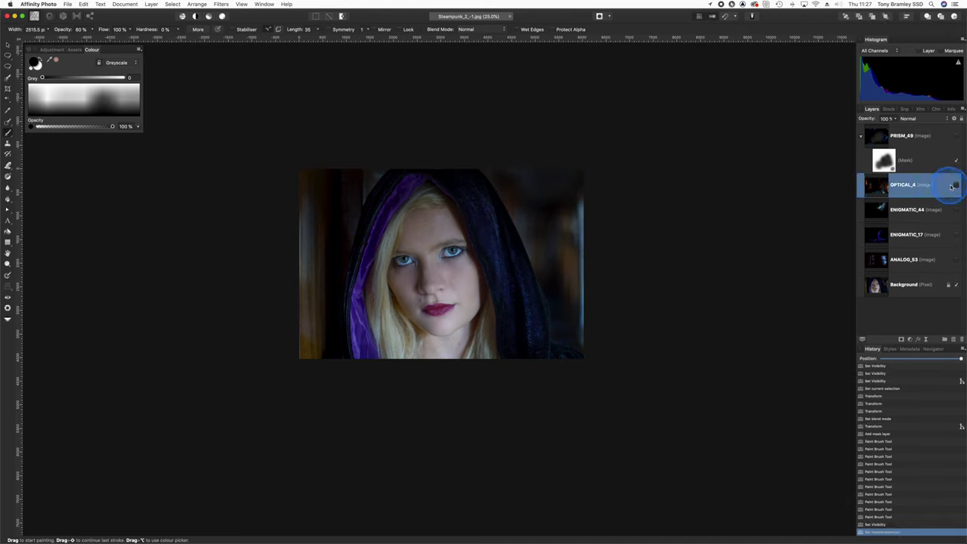
click(956, 185)
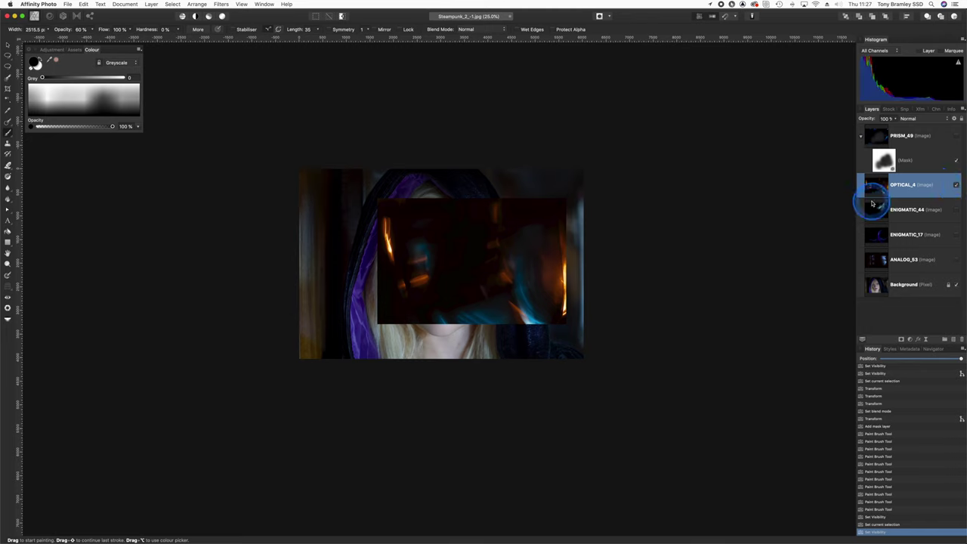
key(v)
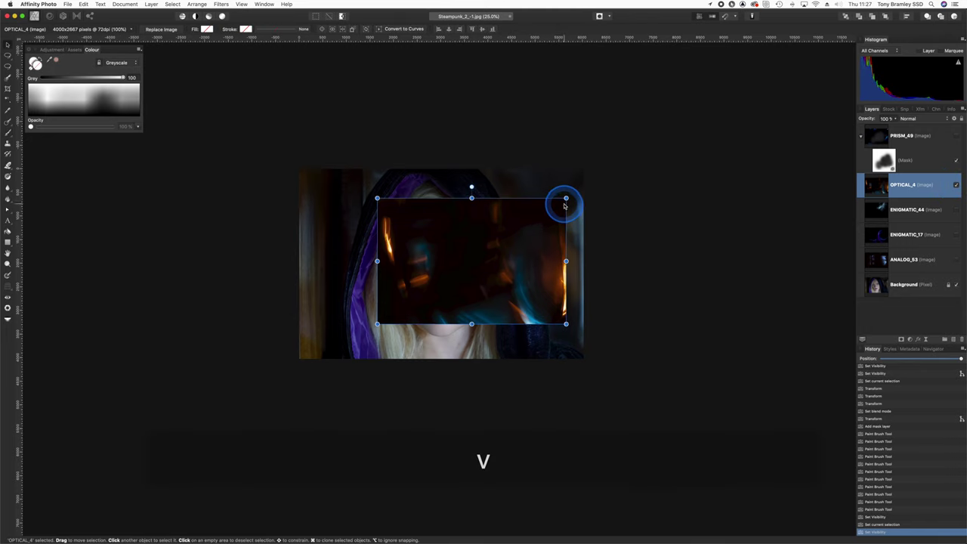
drag(541, 219, 557, 194)
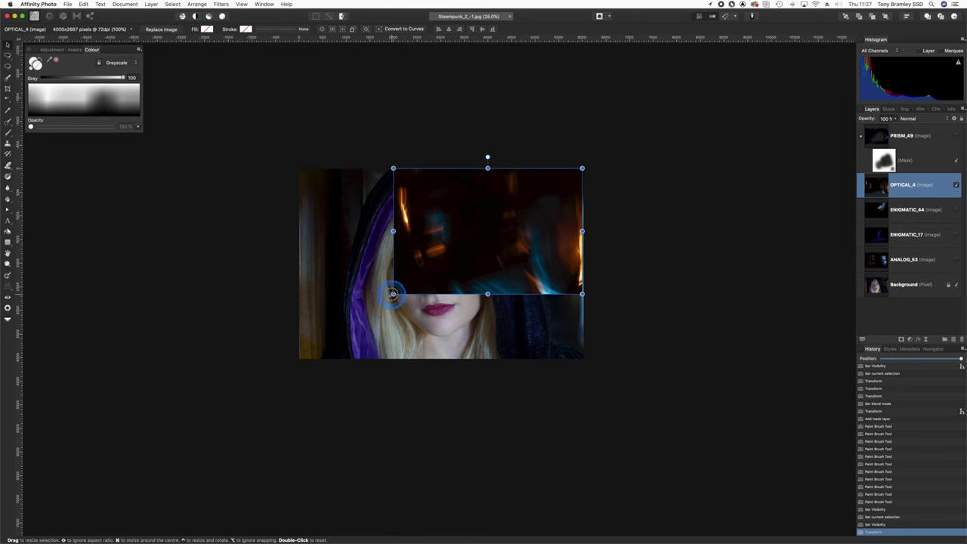
drag(392, 294, 294, 360)
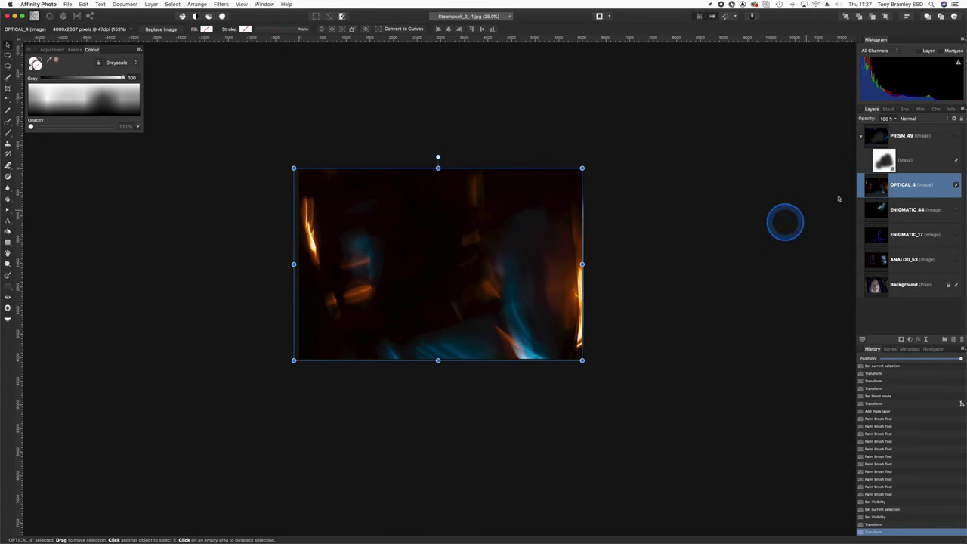
Step: Blend OPTICAL_4 in Screen mode and add a layer mask to it
click(935, 119)
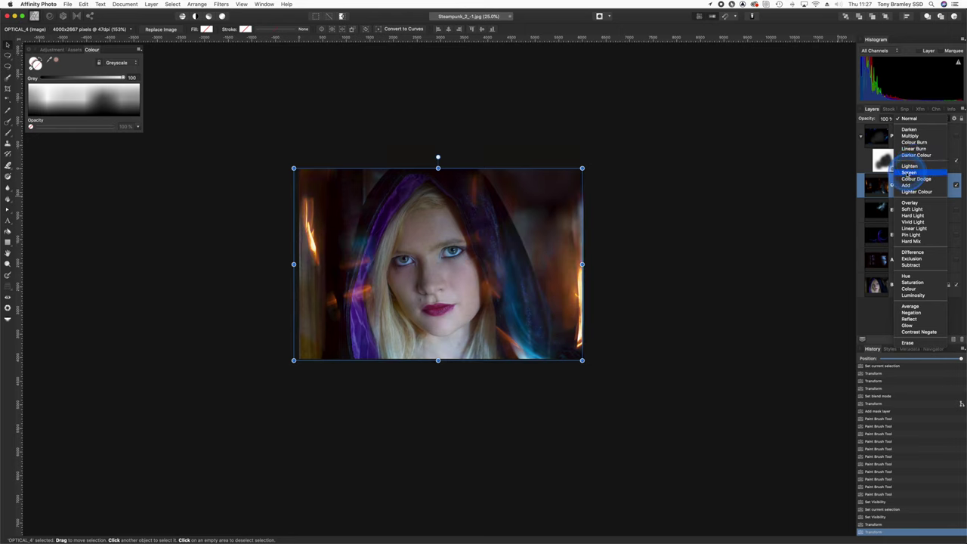
click(909, 172)
drag(582, 274, 581, 275)
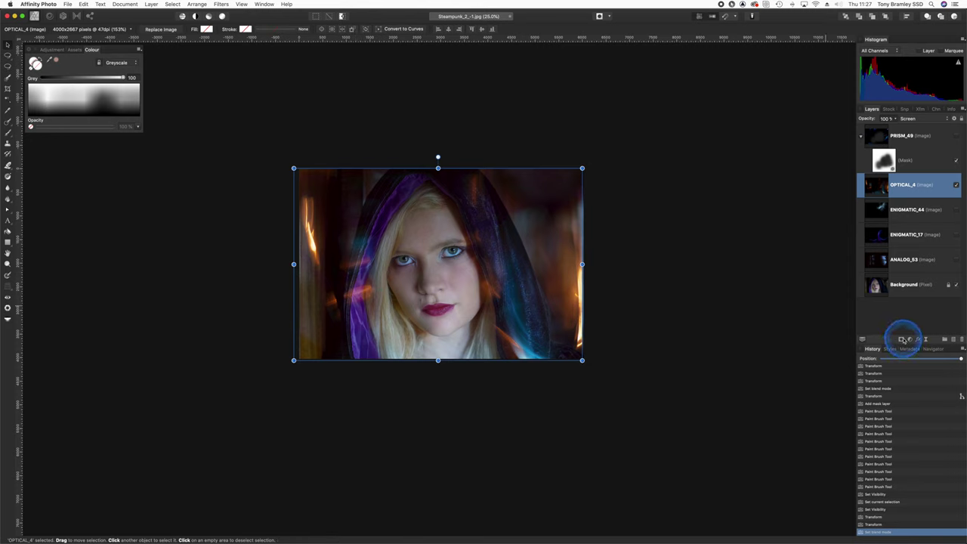
click(903, 339)
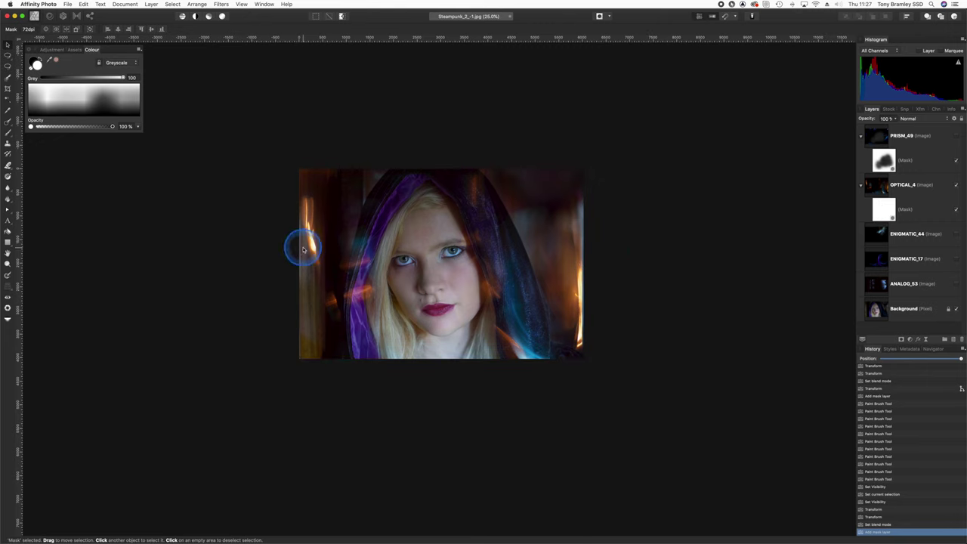
Step: Paint black on OPTICAL_4's mask over the face and eyes, keeping flames at the edges
key(b)
key(x)
mouse_move(382, 198)
mouse_down()
mouse_move(368, 303)
mouse_move(369, 333)
mouse_move(370, 244)
mouse_move(360, 326)
mouse_move(360, 303)
mouse_move(370, 241)
mouse_up()
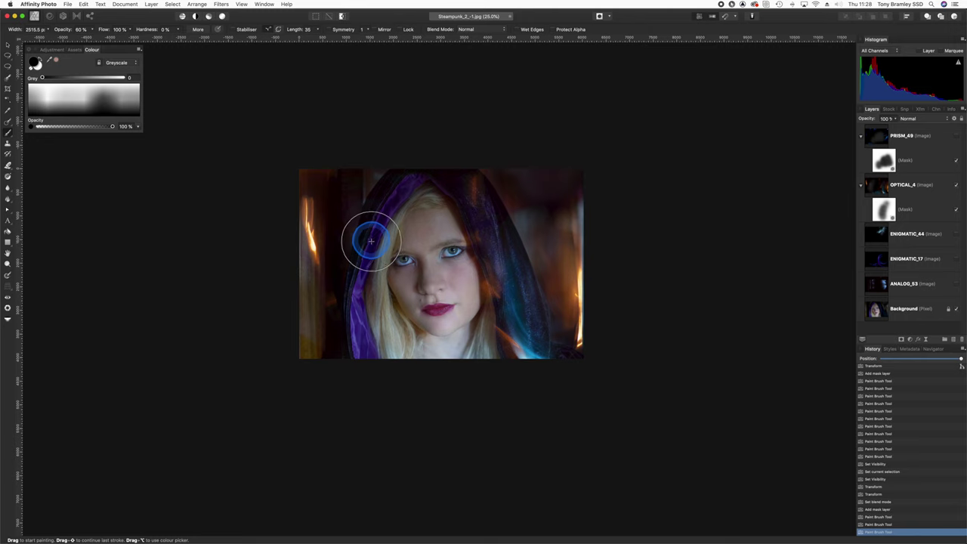
mouse_move(459, 253)
mouse_down()
mouse_move(464, 199)
mouse_move(451, 241)
mouse_move(459, 302)
mouse_move(443, 216)
mouse_move(475, 312)
mouse_move(449, 270)
mouse_move(488, 340)
mouse_move(488, 324)
mouse_up()
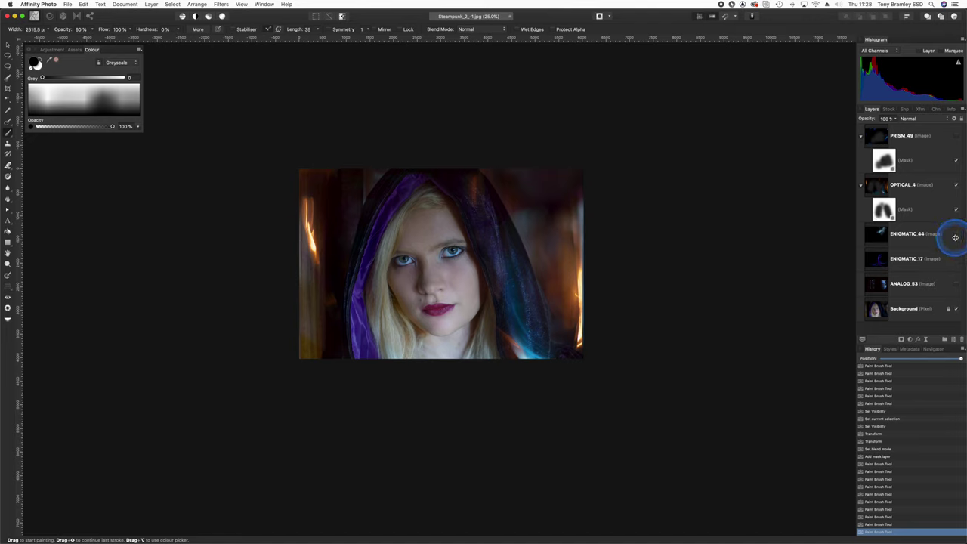
Step: Hide OPTICAL_4, show ENIGMATIC_44 and move it up and right over the photo
click(914, 234)
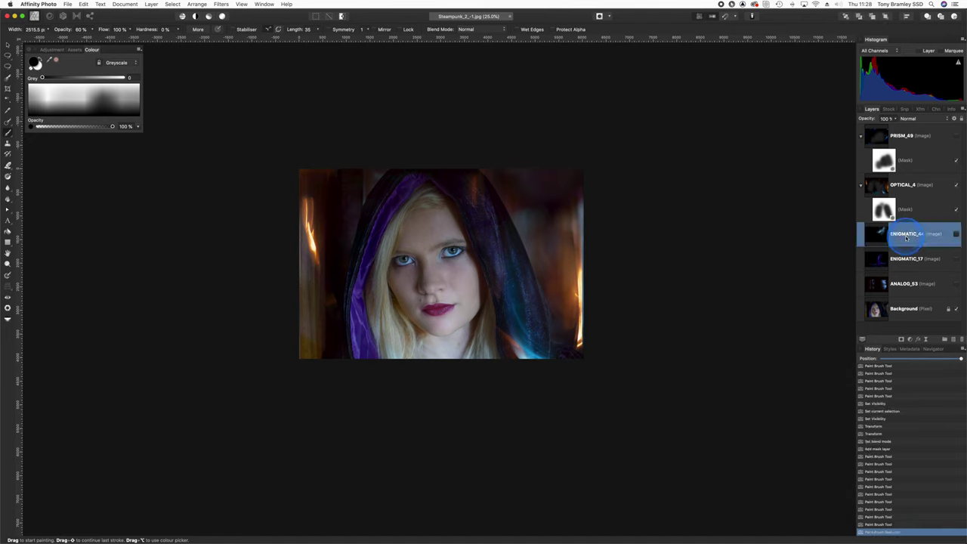
click(957, 185)
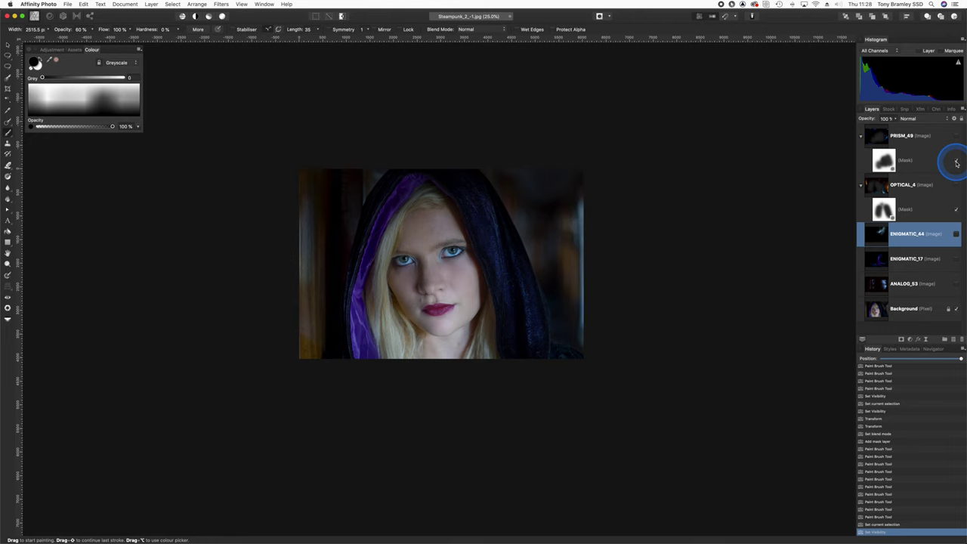
click(955, 234)
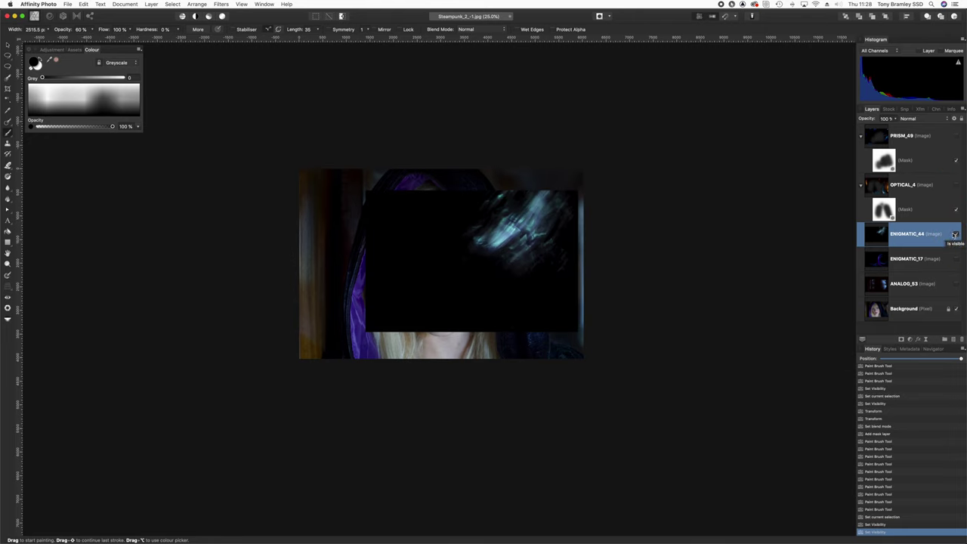
key(v)
drag(539, 276, 543, 254)
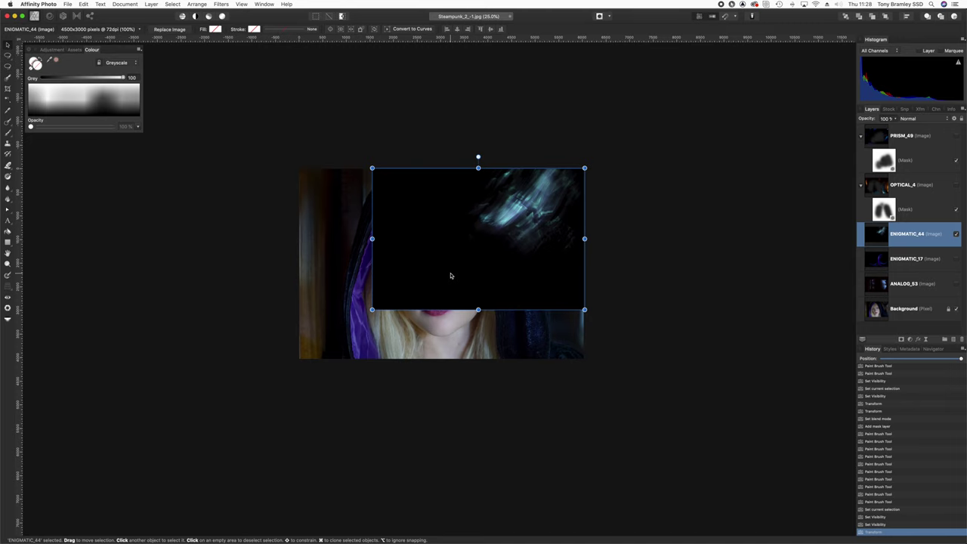
Step: Set ENIGMATIC_44 to Screen blend mode and add a layer mask
click(907, 119)
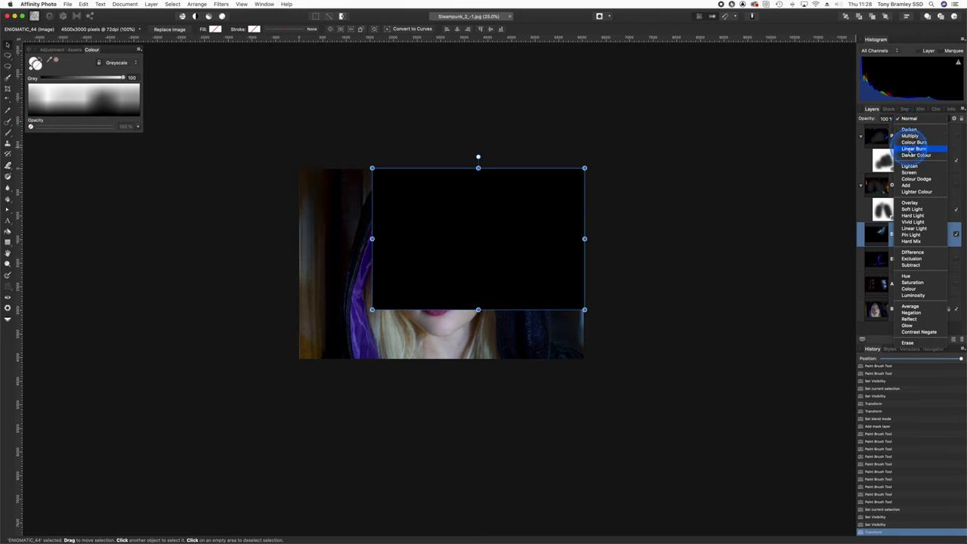
click(908, 173)
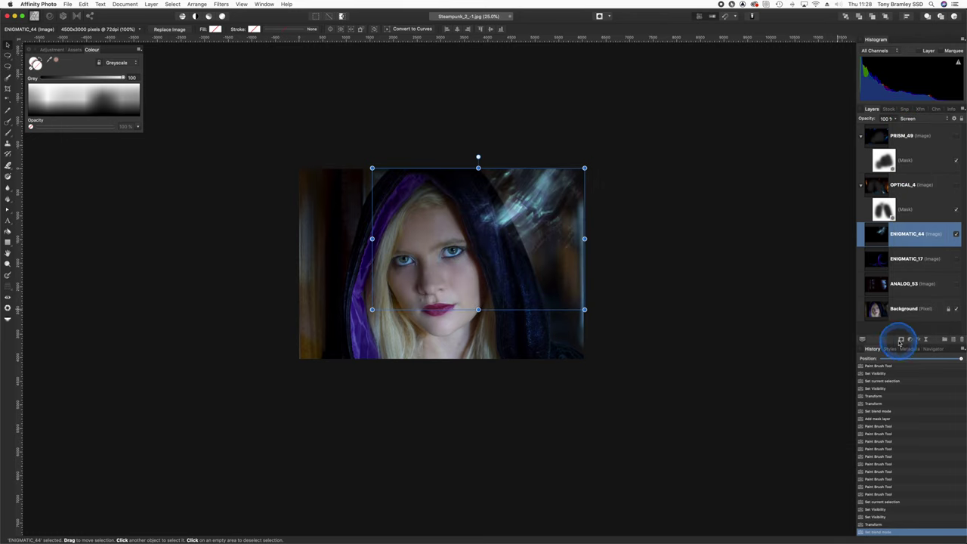
click(900, 340)
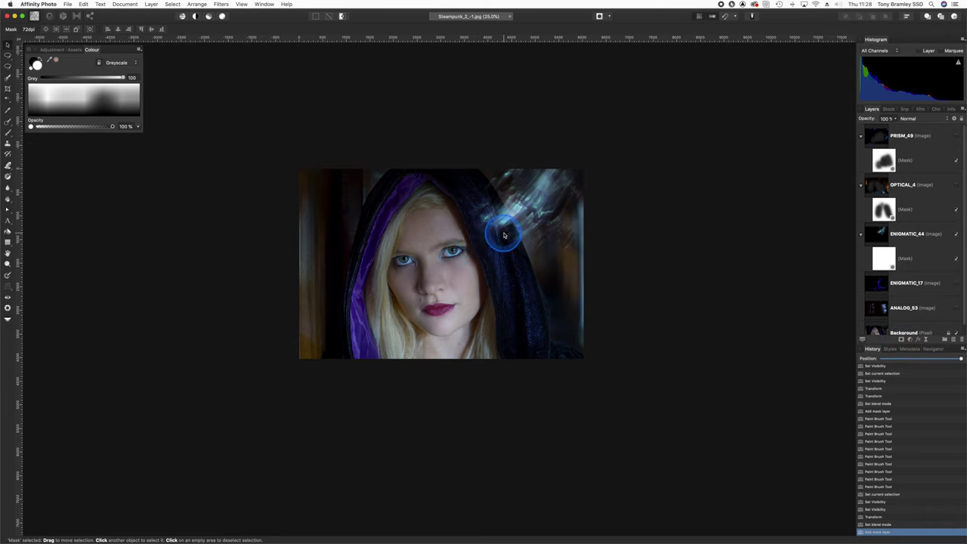
Step: Reposition and rotate ENIGMATIC_44 clockwise so its blue streak sits top right
key(v)
mouse_move(504, 234)
mouse_down()
mouse_move(506, 226)
mouse_move(524, 249)
mouse_move(539, 230)
mouse_move(532, 225)
mouse_up()
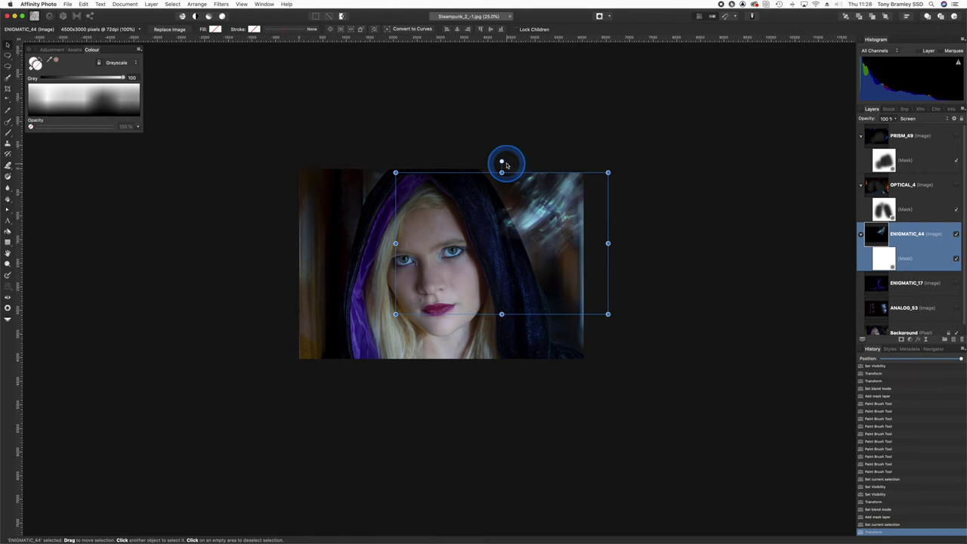
drag(502, 160, 526, 161)
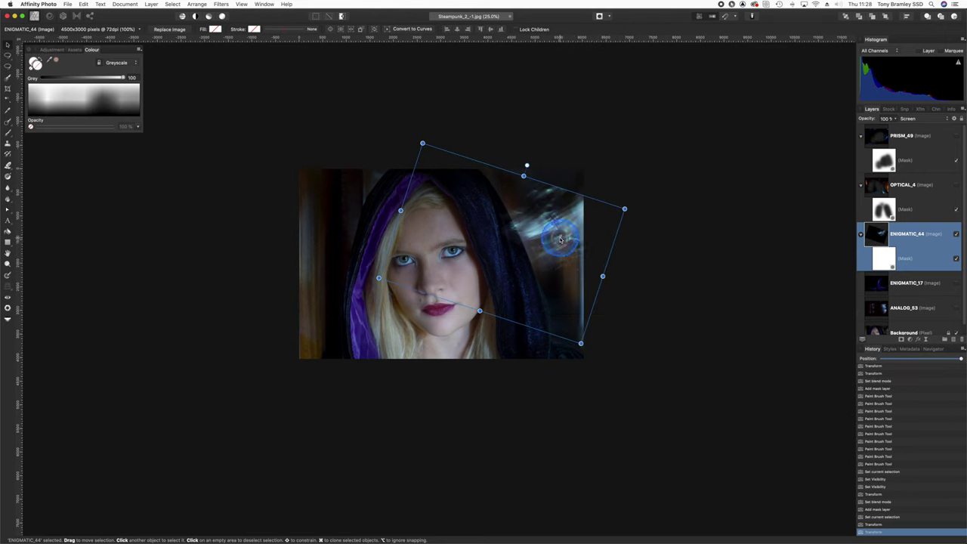
drag(562, 238, 558, 213)
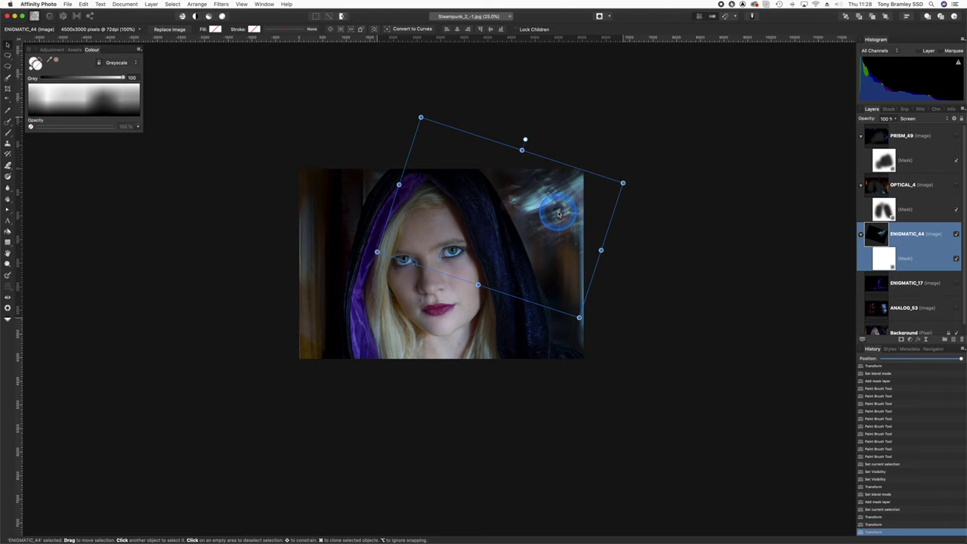
key(b)
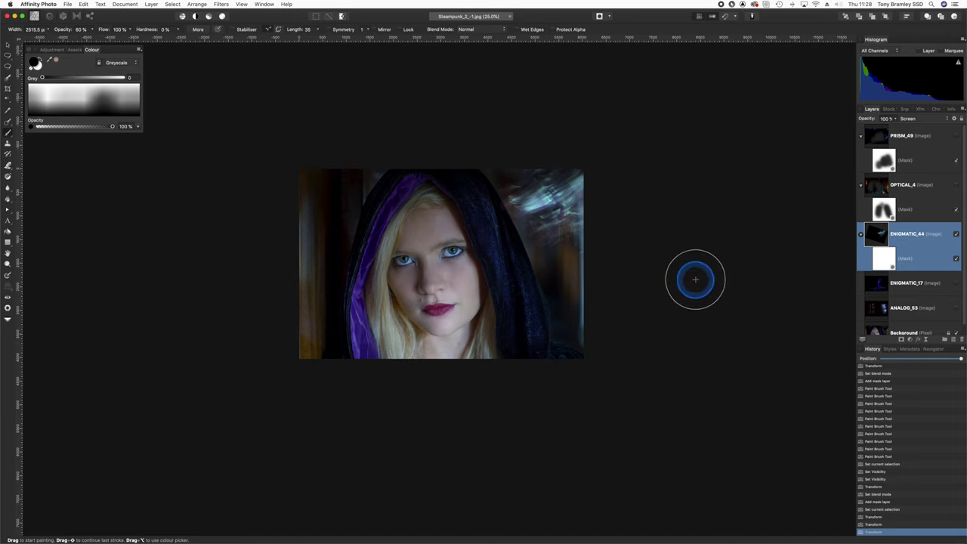
Step: Hide ENIGMATIC_44, show ENIGMATIC_17 and set it to Screen blend mode
click(956, 234)
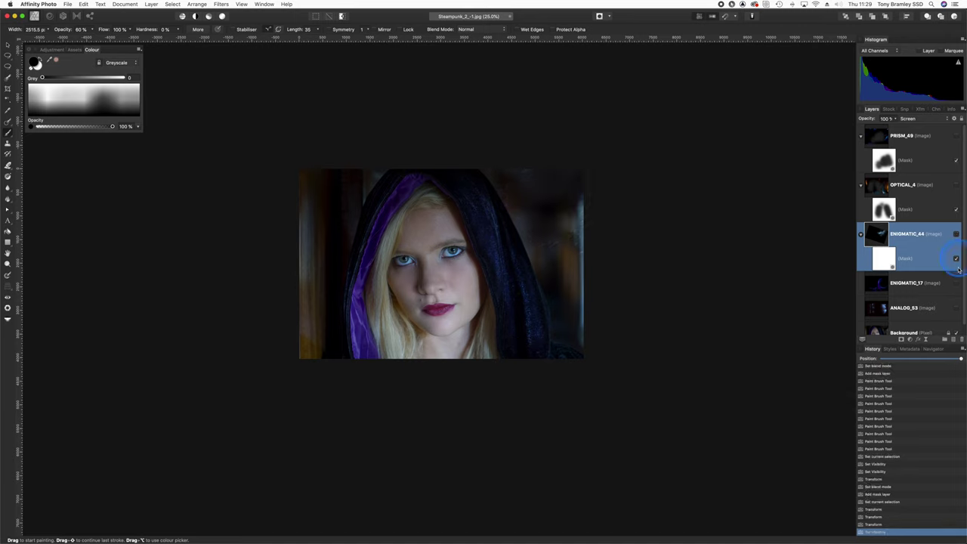
click(944, 284)
click(956, 283)
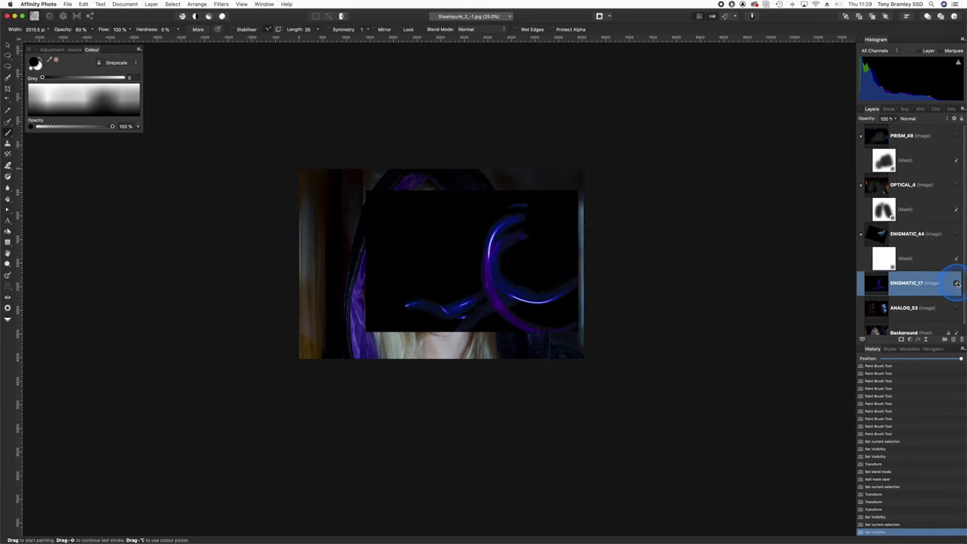
click(910, 118)
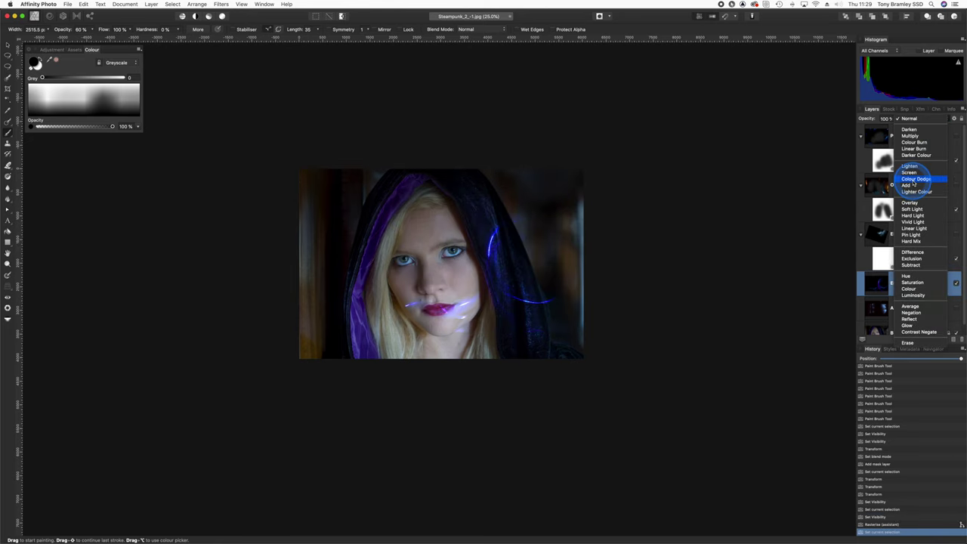
click(909, 173)
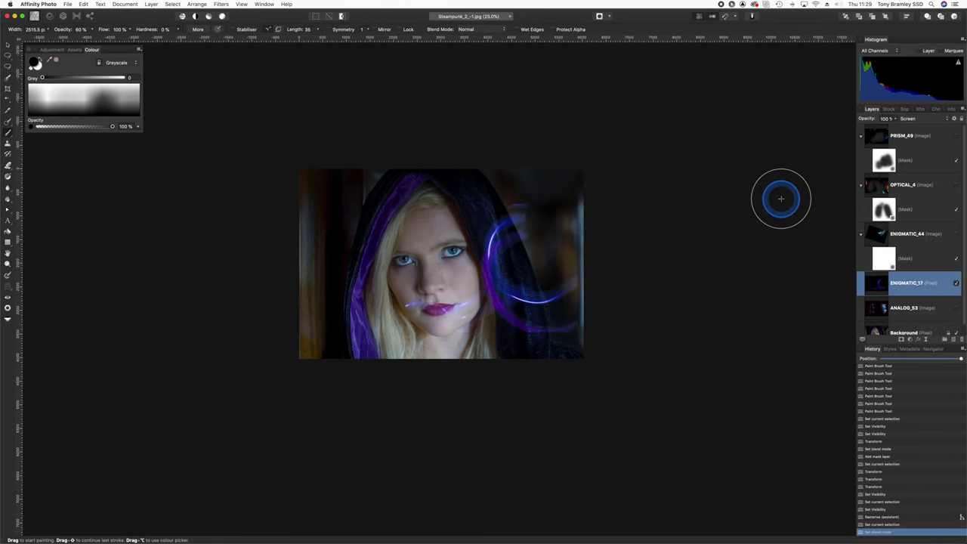
Step: Move ENIGMATIC_17 up, enlarge it from a corner, rotate it and shift it right
key(v)
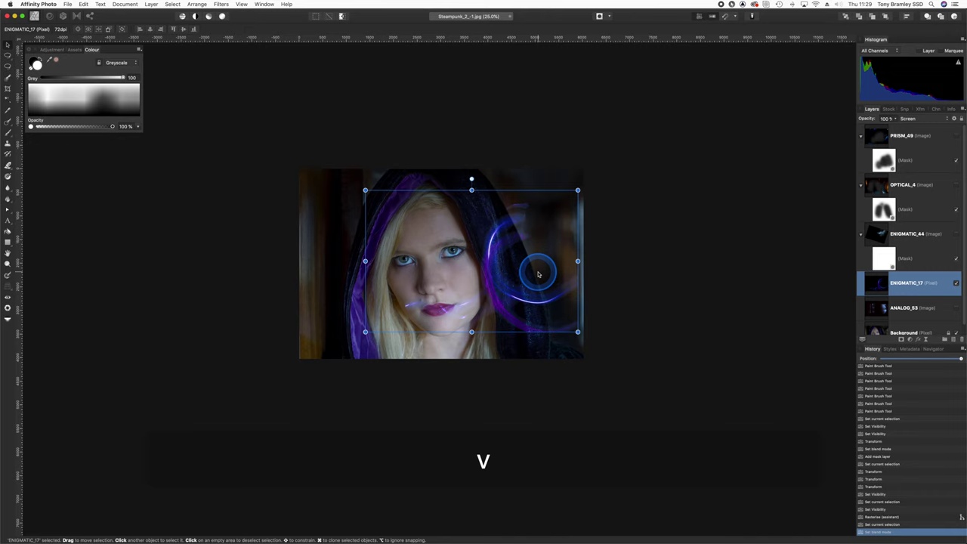
drag(537, 272, 543, 254)
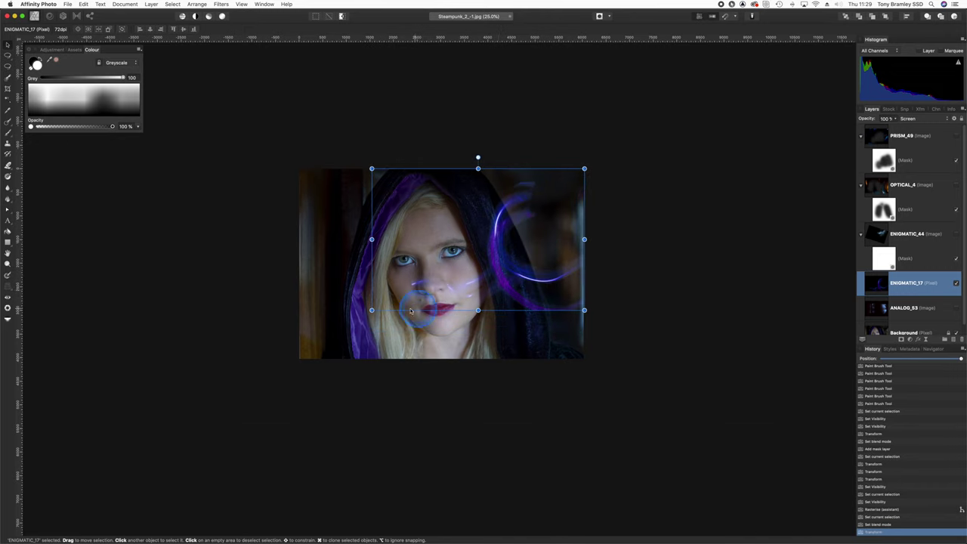
drag(371, 312, 326, 355)
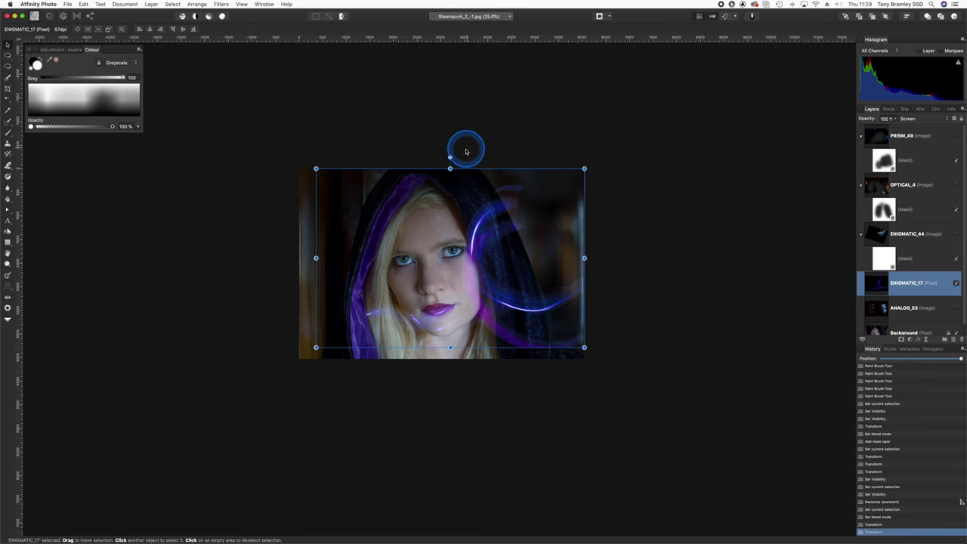
drag(449, 157, 445, 370)
drag(444, 261, 537, 266)
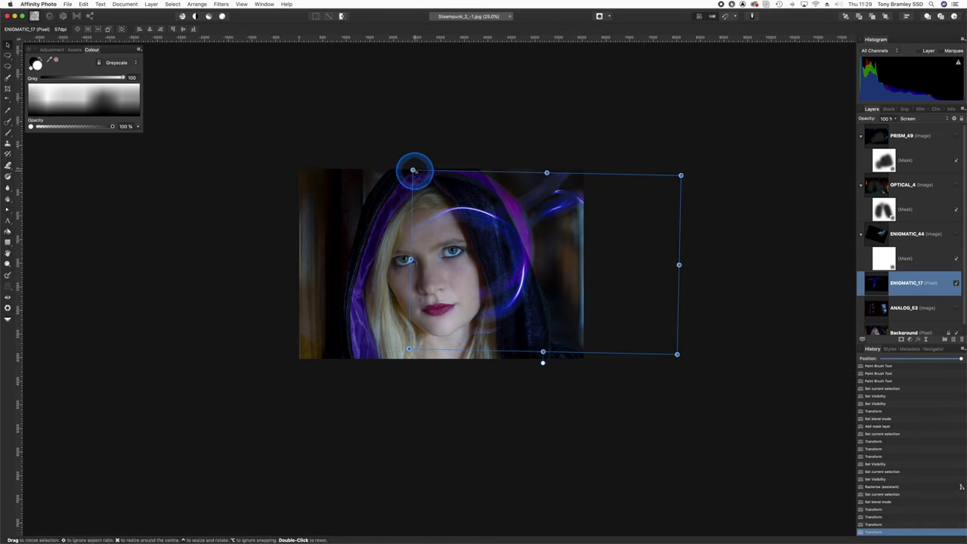
Step: Enlarge ENIGMATIC_17 further, rotate it so the arc curves beside the face, and add a mask
drag(411, 167, 406, 166)
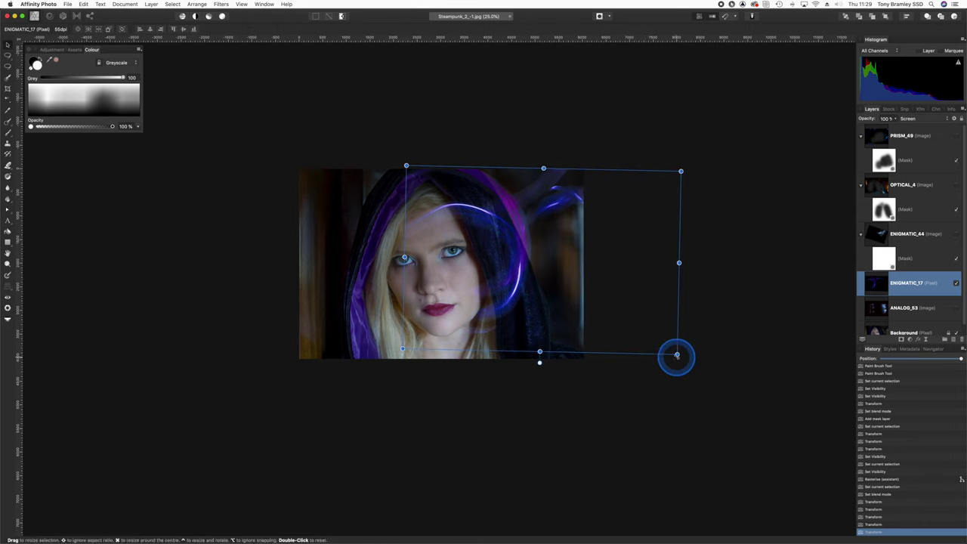
drag(676, 355, 696, 368)
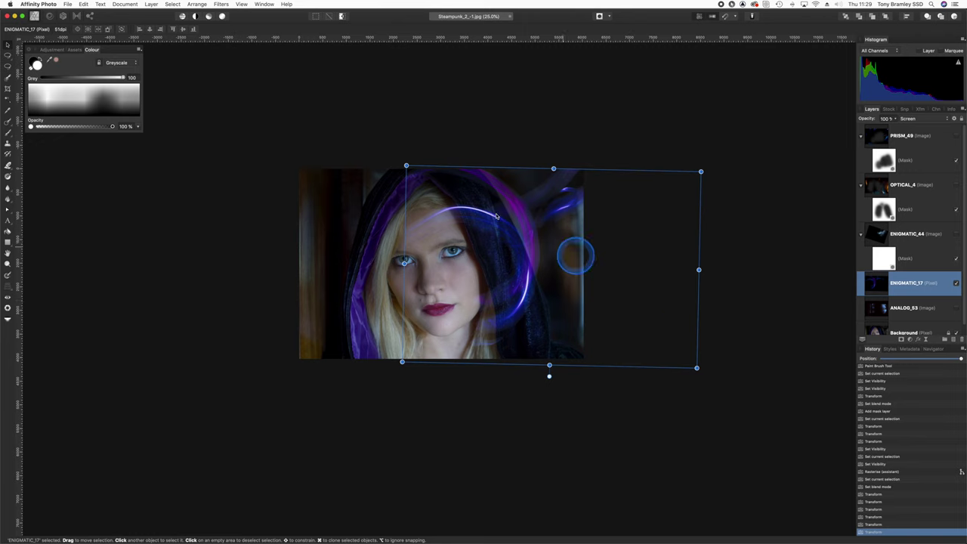
drag(549, 377, 529, 383)
drag(516, 302, 526, 296)
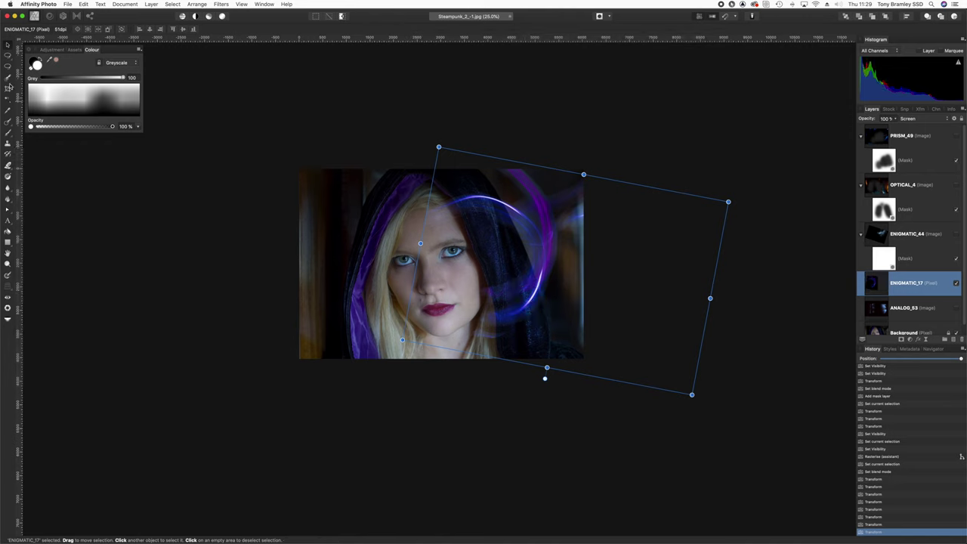
drag(956, 384, 909, 349)
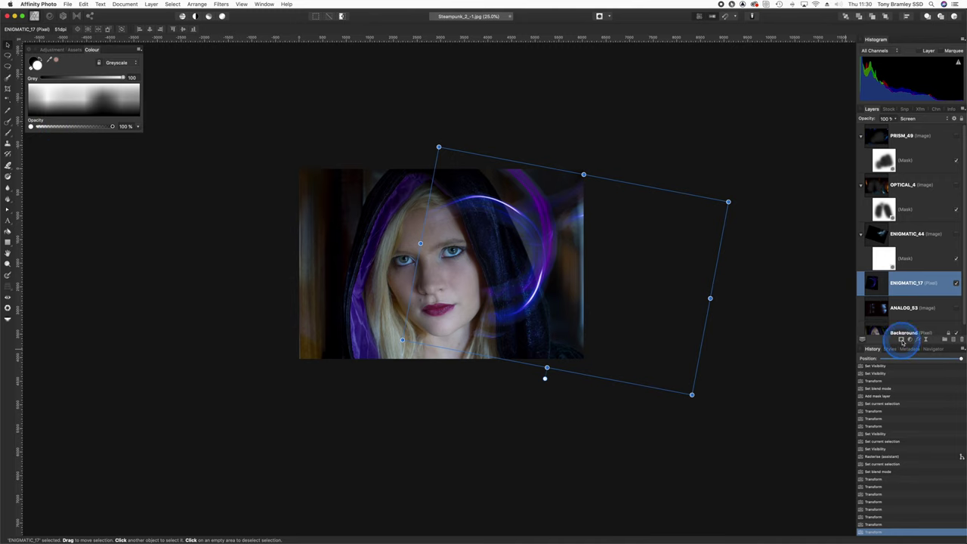
click(901, 339)
Step: Paint ENIGMATIC_17's mask off the face, fade it to 58% opacity, and reveal ANALOG_53
key(b)
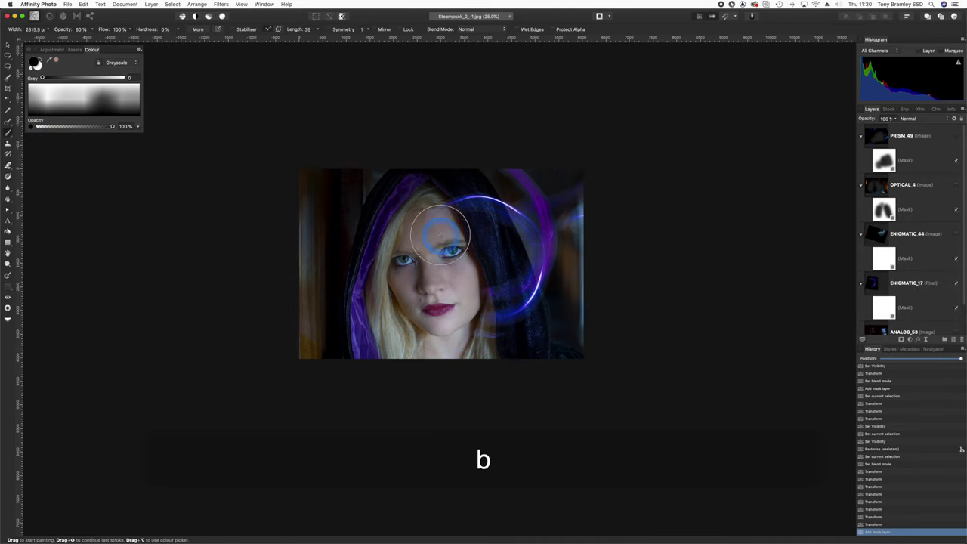
mouse_move(434, 231)
mouse_down()
mouse_move(447, 269)
mouse_move(471, 302)
mouse_move(466, 355)
mouse_move(472, 285)
mouse_move(483, 361)
mouse_move(481, 290)
mouse_move(486, 352)
mouse_move(488, 312)
mouse_move(489, 348)
mouse_up()
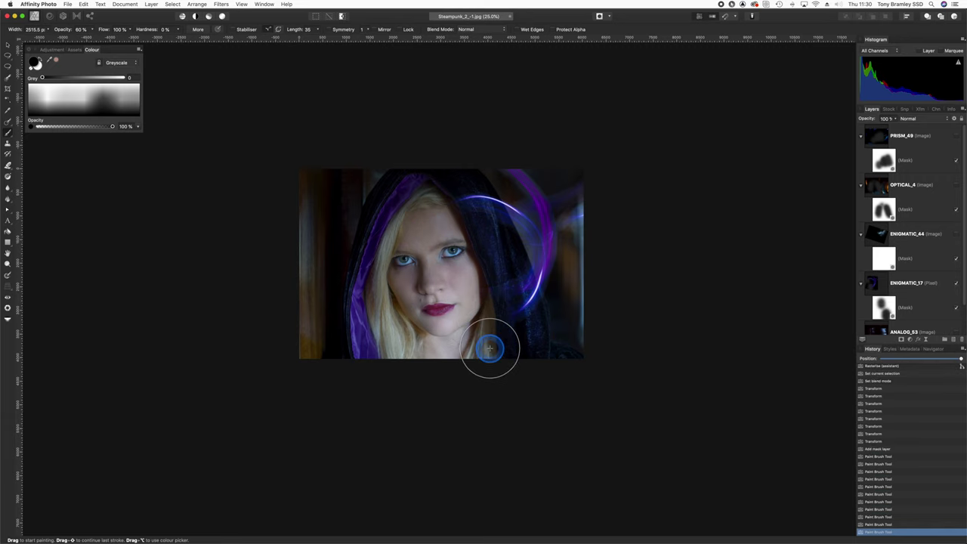
click(895, 121)
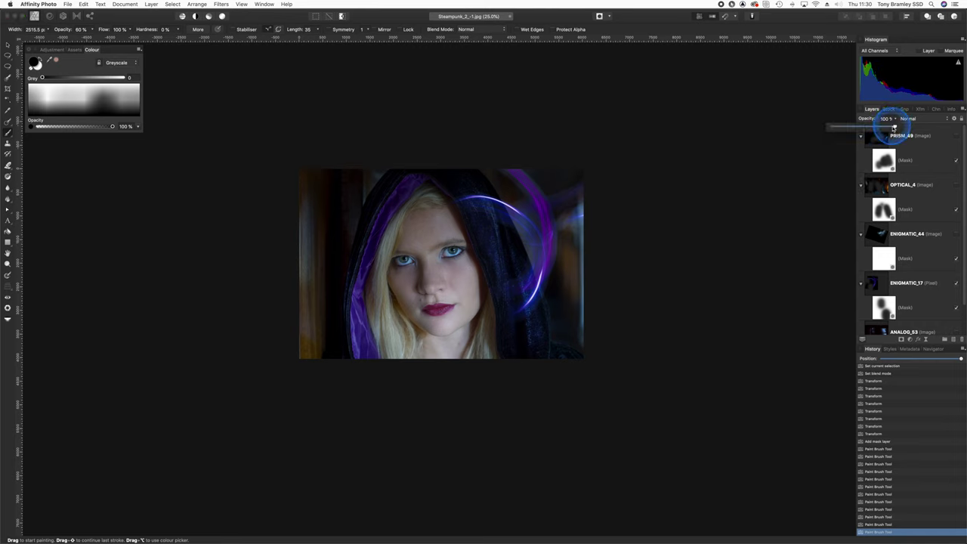
drag(894, 127, 866, 126)
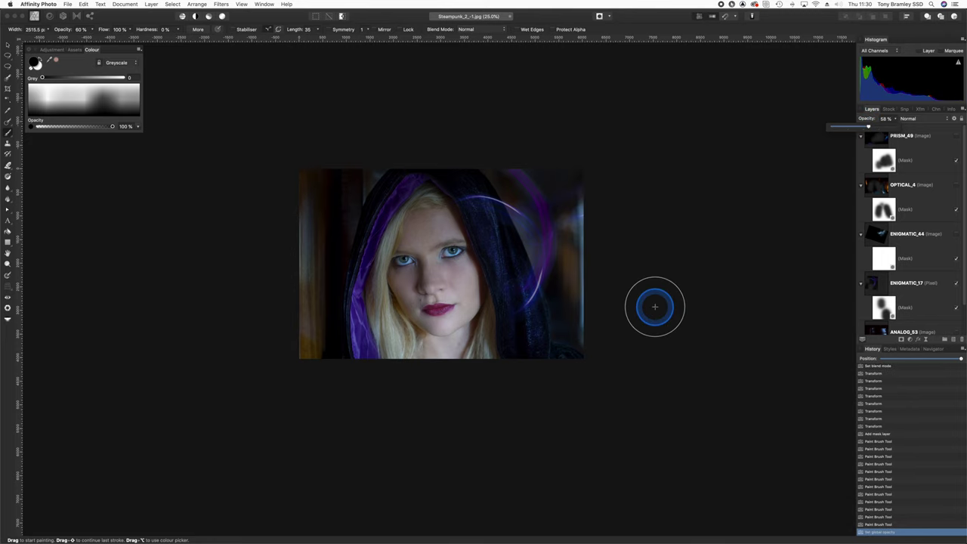
click(955, 323)
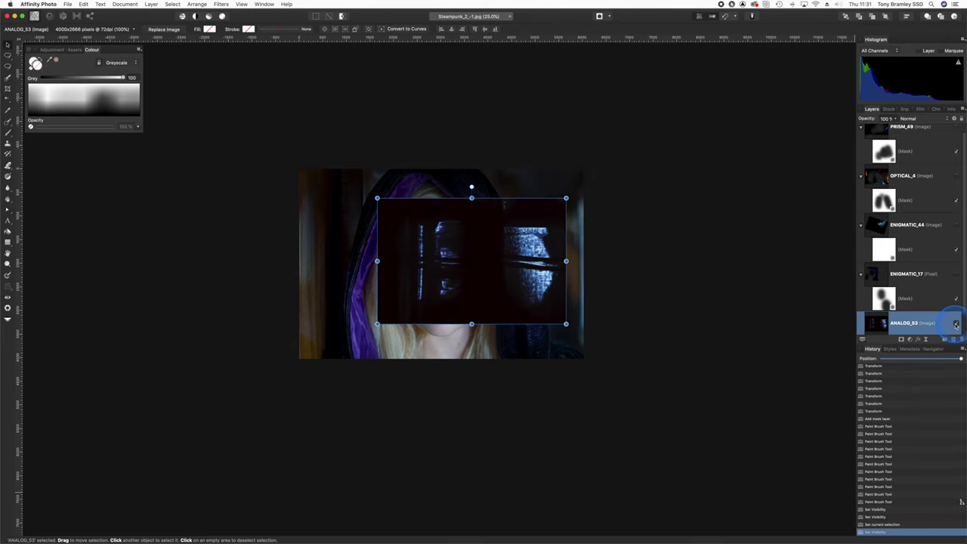
Step: Set ANALOG_53 to Screen blend mode, move it up-right and enlarge it down-left
click(912, 118)
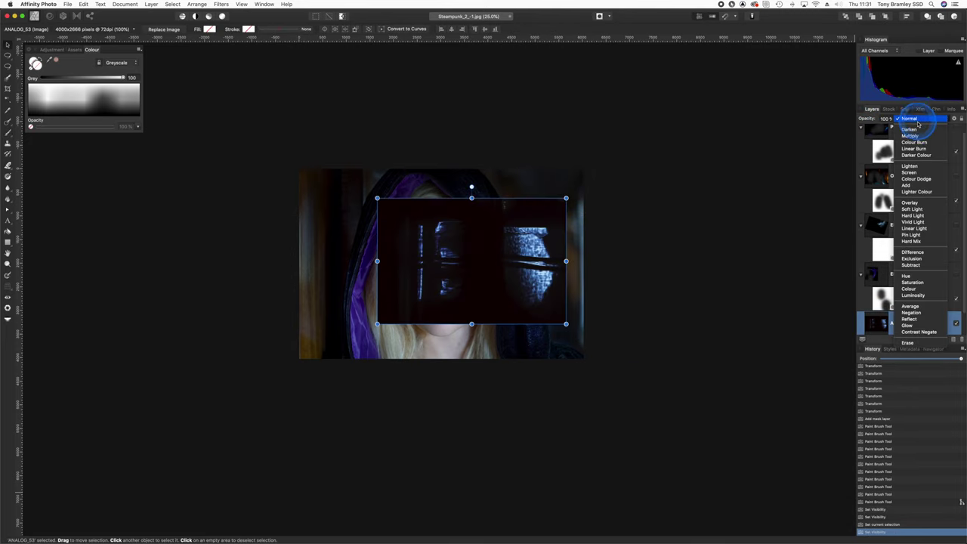
click(909, 172)
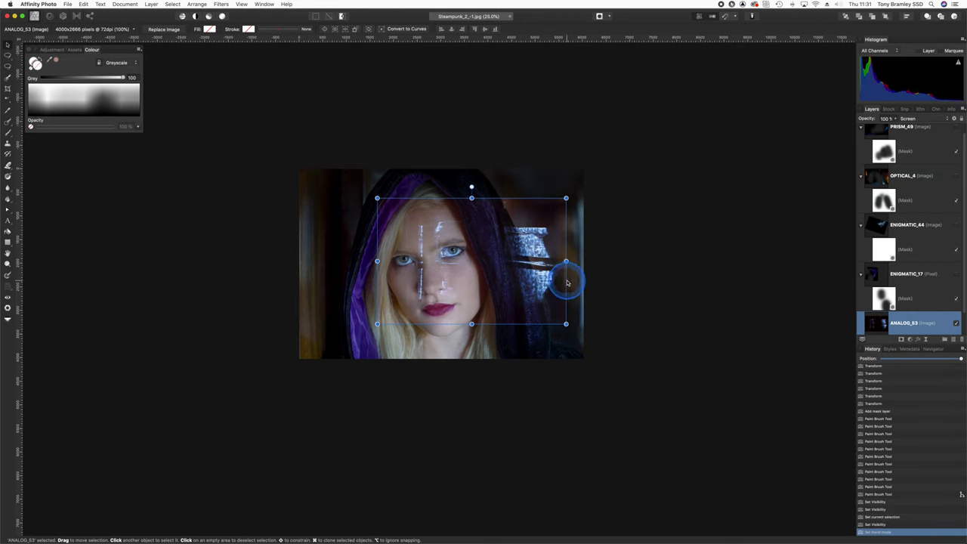
key(v)
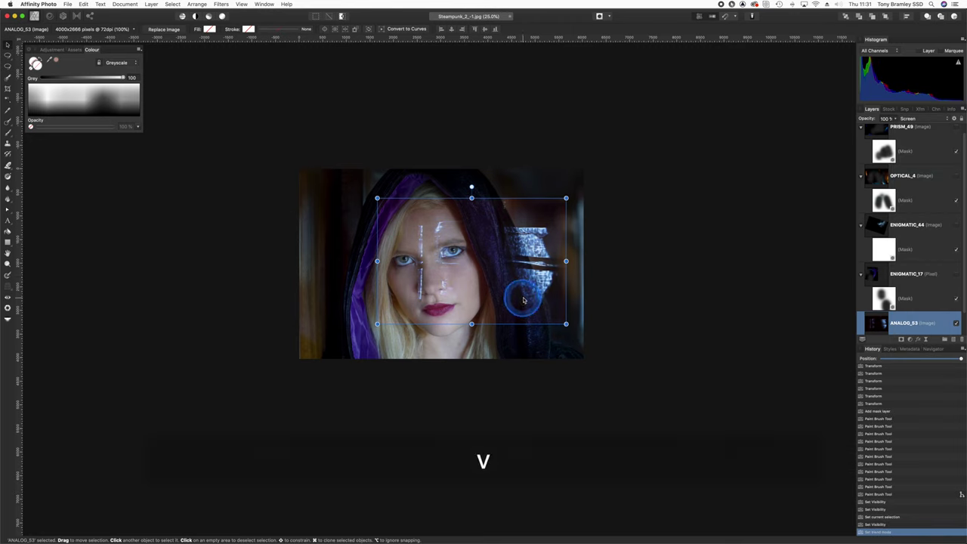
drag(524, 298, 548, 262)
drag(400, 288, 265, 377)
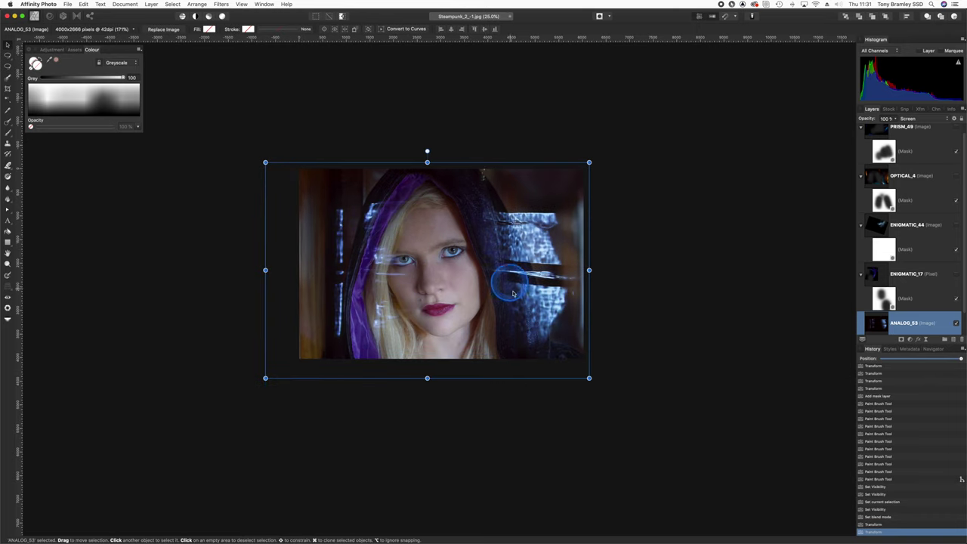
Step: Stretch ANALOG_53 downward to cover the photo, then add a layer mask
drag(532, 283, 574, 243)
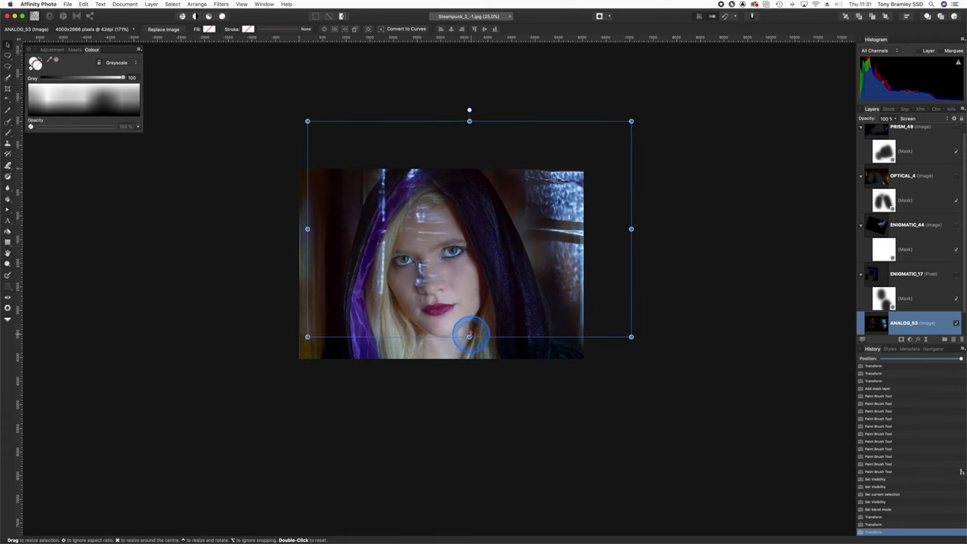
drag(464, 337, 470, 395)
drag(586, 317, 589, 283)
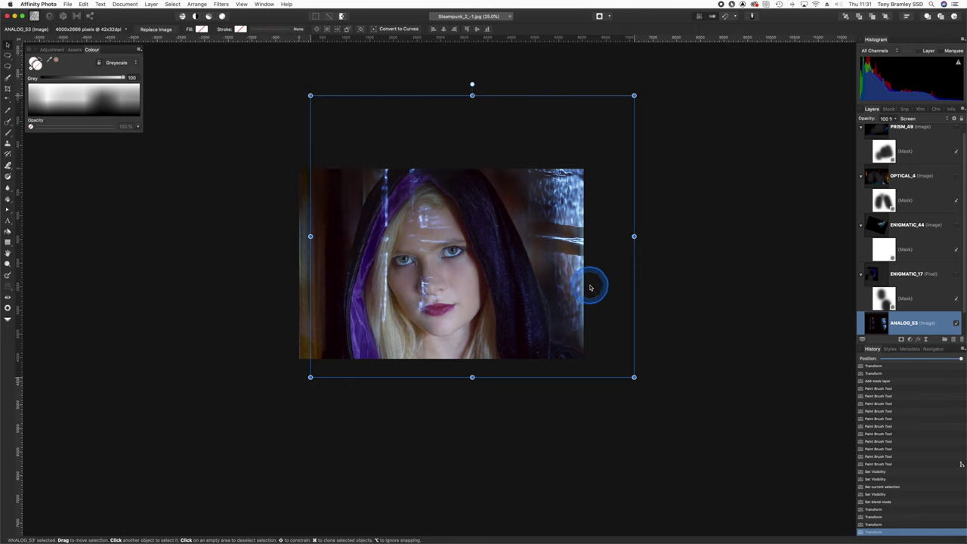
scroll(879, 321, down, 2)
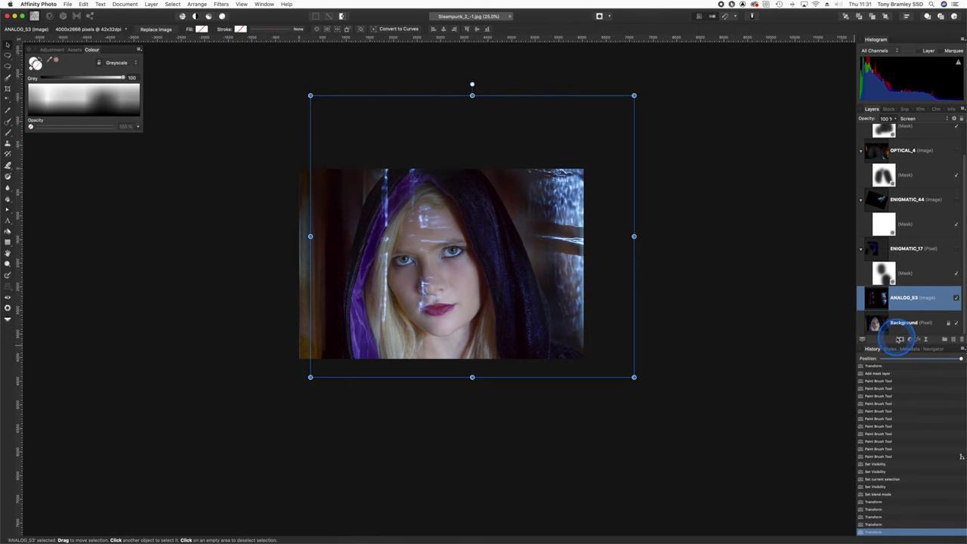
click(902, 340)
Step: Paint ANALOG_53's mask off the face with a 4096 px brush at 100% opacity
key(b)
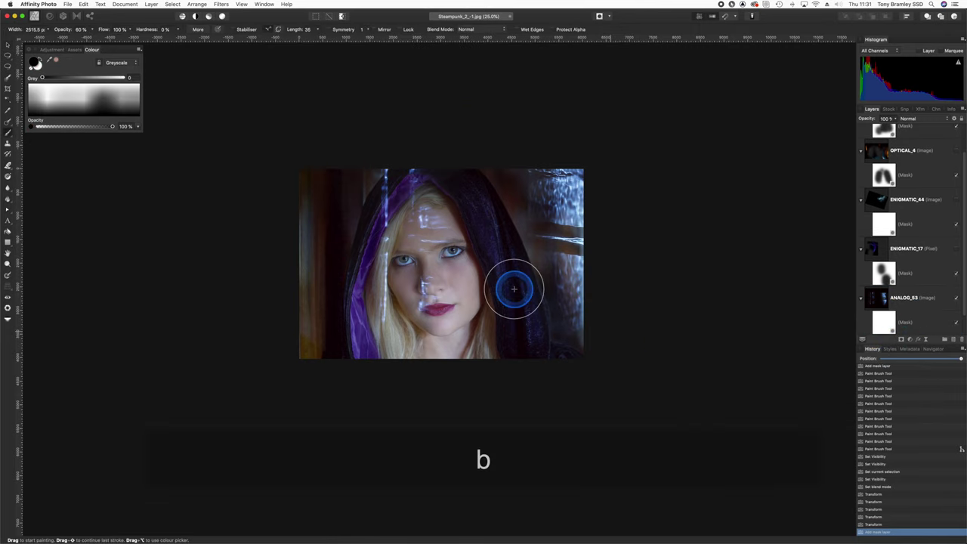
key(bracketright)
key(bracketright)
key(bracketright)
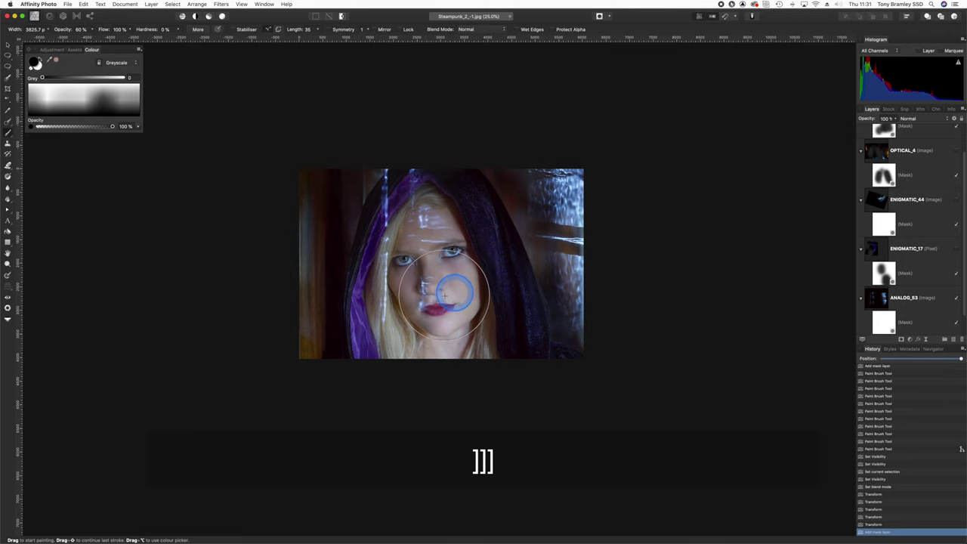
key(bracketright)
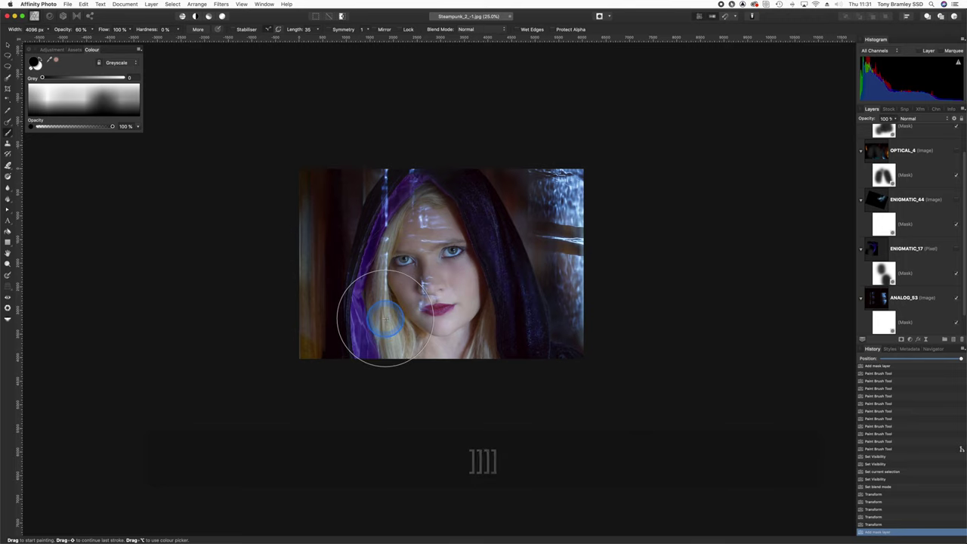
key(0)
mouse_move(392, 286)
mouse_down()
mouse_move(403, 212)
mouse_move(426, 338)
mouse_move(444, 235)
mouse_move(502, 241)
mouse_move(503, 322)
mouse_up()
Step: Drop the brush to 50% opacity, readjust its size, and lower ANALOG_53 to 71% opacity
key(5)
key(b)
key(bracketleft)
key(bracketleft)
key(bracketright)
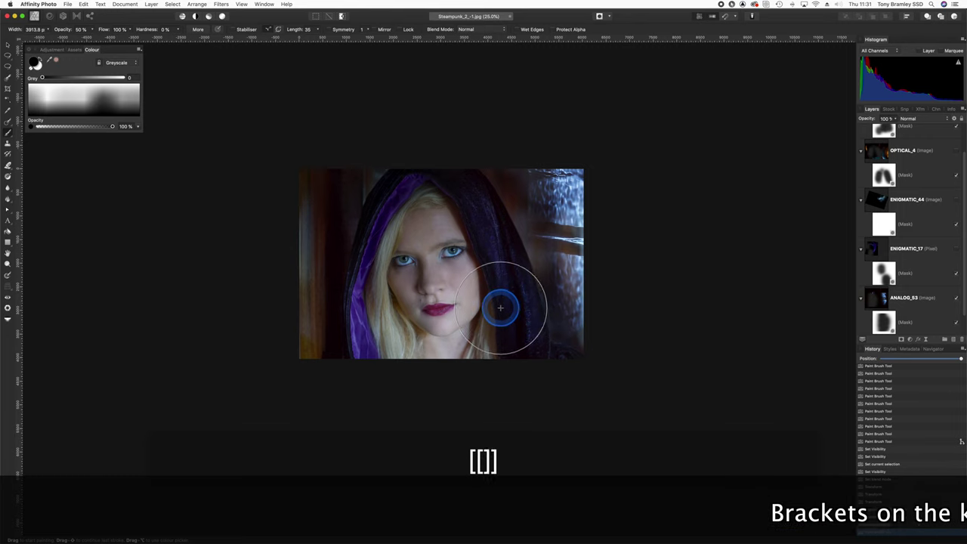
key(bracketright)
key(bracketright)
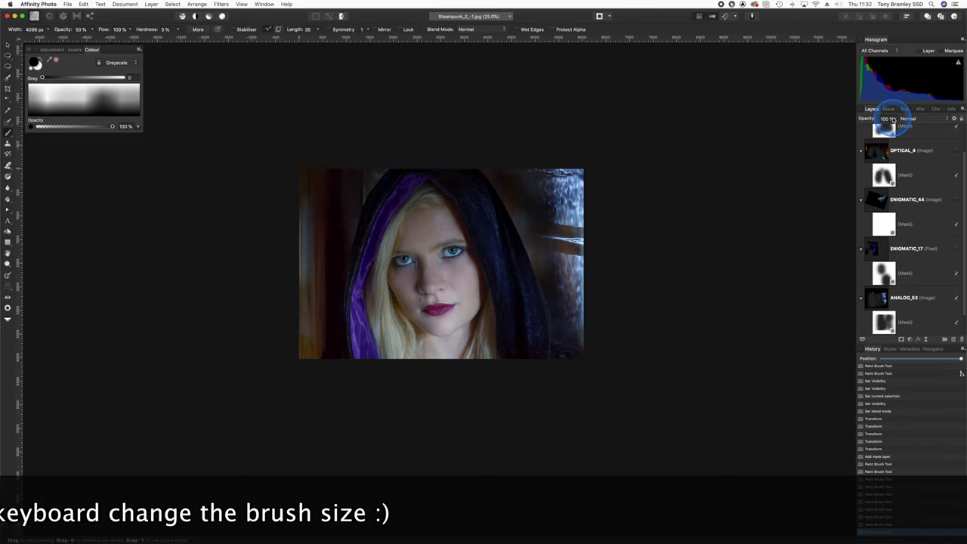
drag(888, 119, 876, 129)
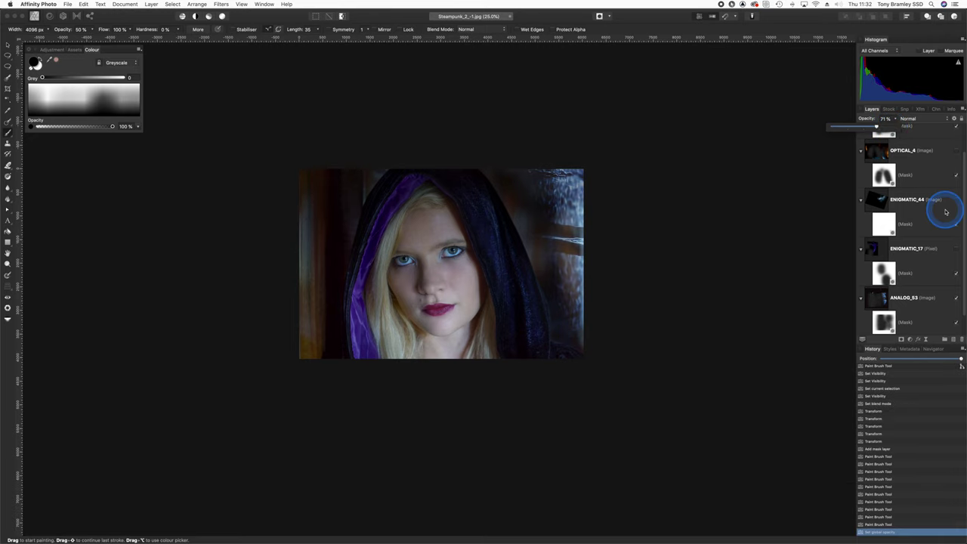